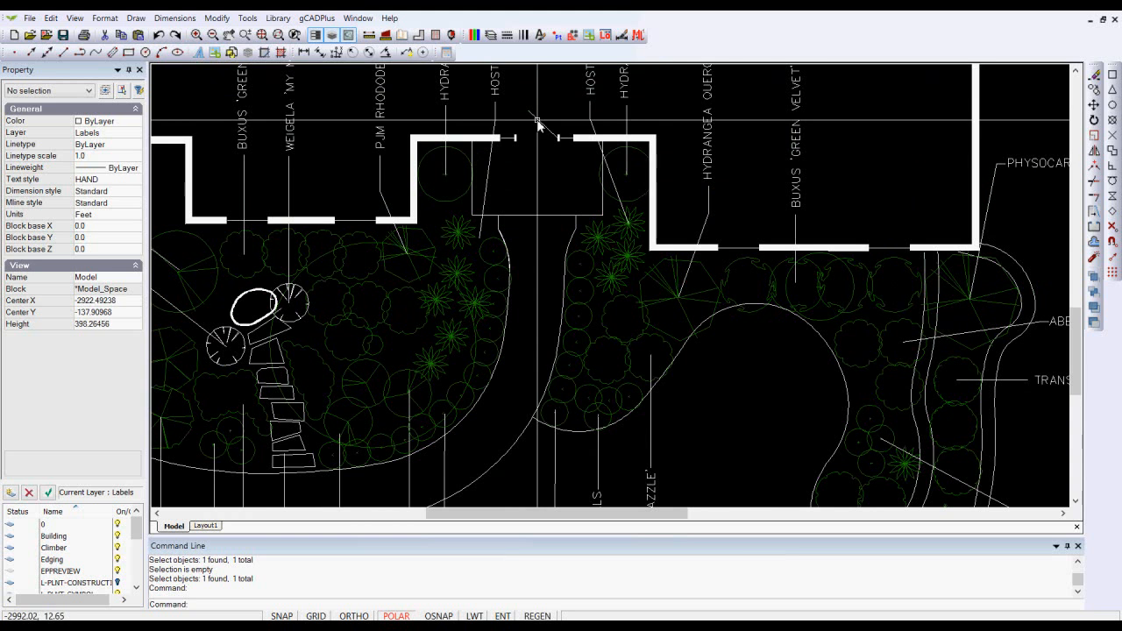
- Check the length of the angled front door line in the model, and clear the selection
{"action": "left_click", "coordinate": [541, 124]}
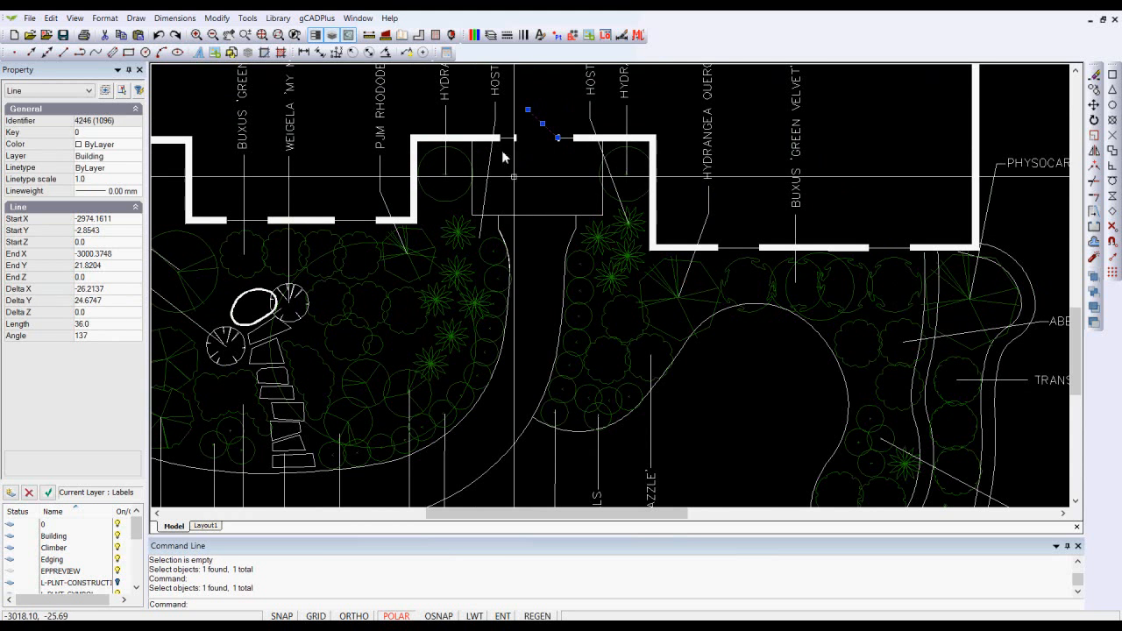
{"action": "key", "text": "Escape"}
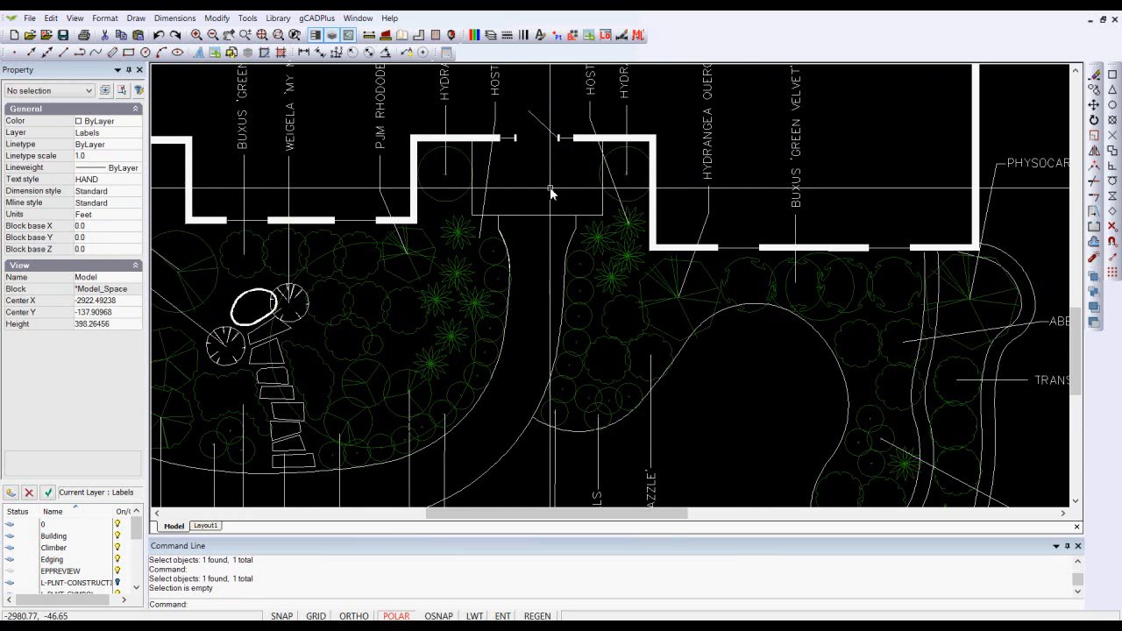
{"action": "scroll", "coordinate": [551, 193], "scroll_direction": "down", "scroll_amount": 3}
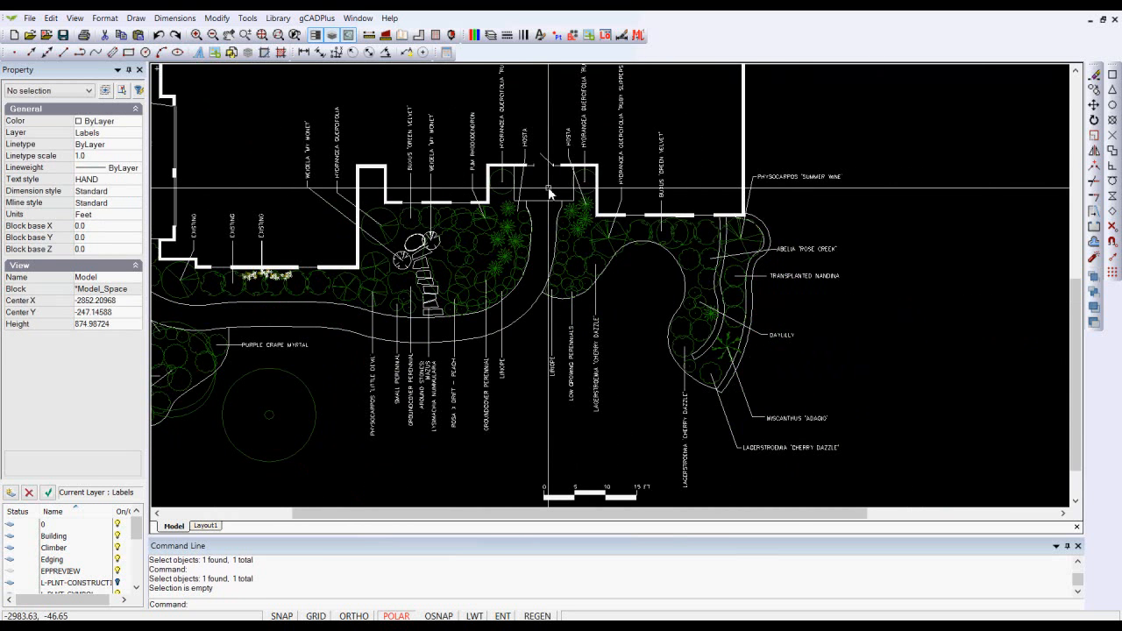
{"action": "scroll", "coordinate": [582, 424], "scroll_direction": "up", "scroll_amount": 3}
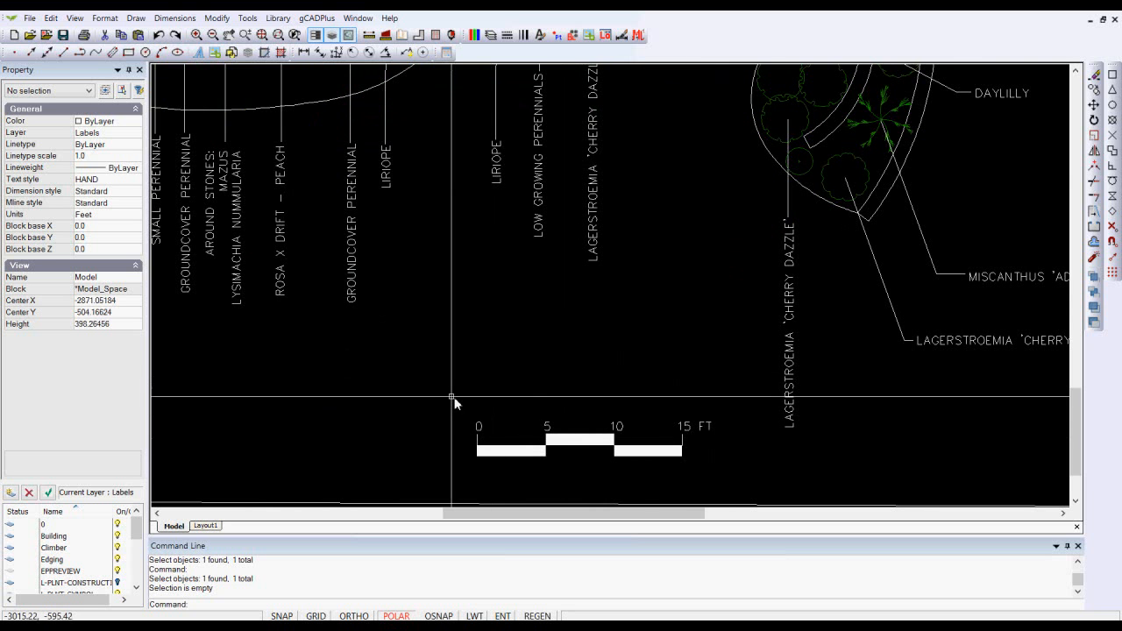
- Measure the first scale bar segment in model space, from the 0 mark to the 5 ft mark, using endpoint snaps
{"action": "scroll", "coordinate": [447, 395], "scroll_direction": "down", "scroll_amount": 2}
{"action": "scroll", "coordinate": [446, 397], "scroll_direction": "down", "scroll_amount": 1}
{"action": "scroll", "coordinate": [809, 412], "scroll_direction": "down", "scroll_amount": 1}
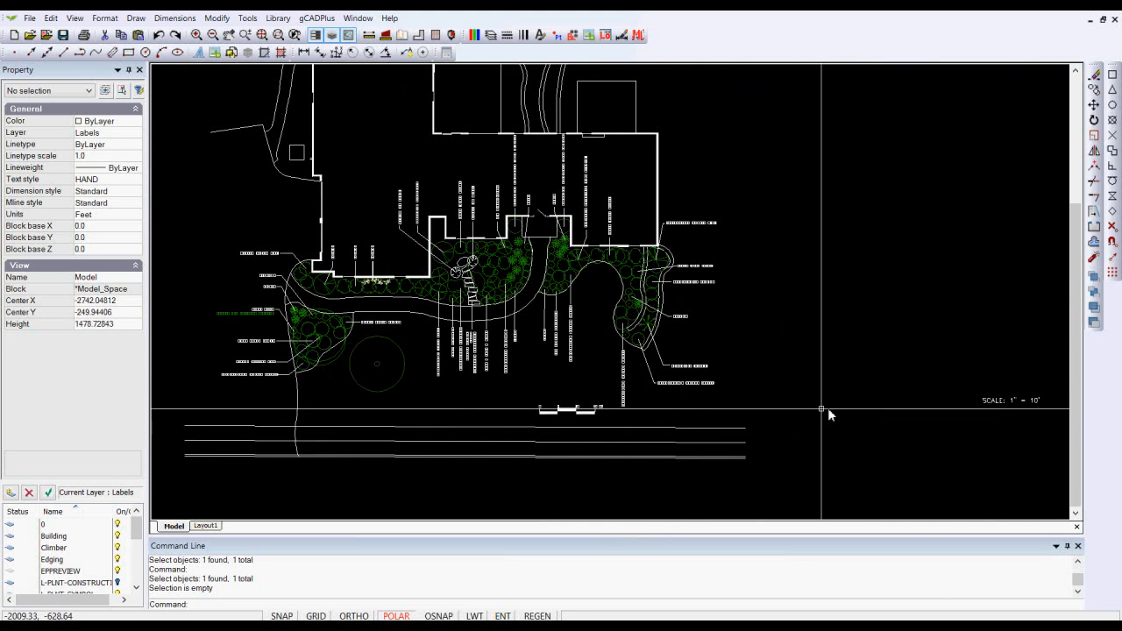
{"action": "scroll", "coordinate": [561, 424], "scroll_direction": "up", "scroll_amount": 7}
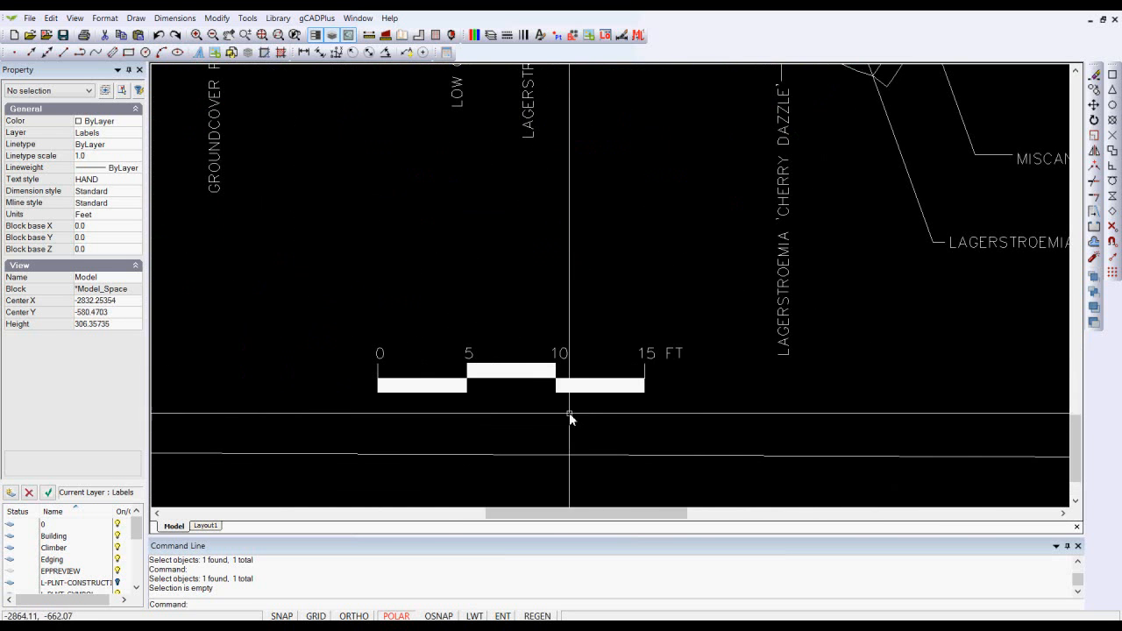
{"action": "scroll", "coordinate": [565, 414], "scroll_direction": "up", "scroll_amount": 1}
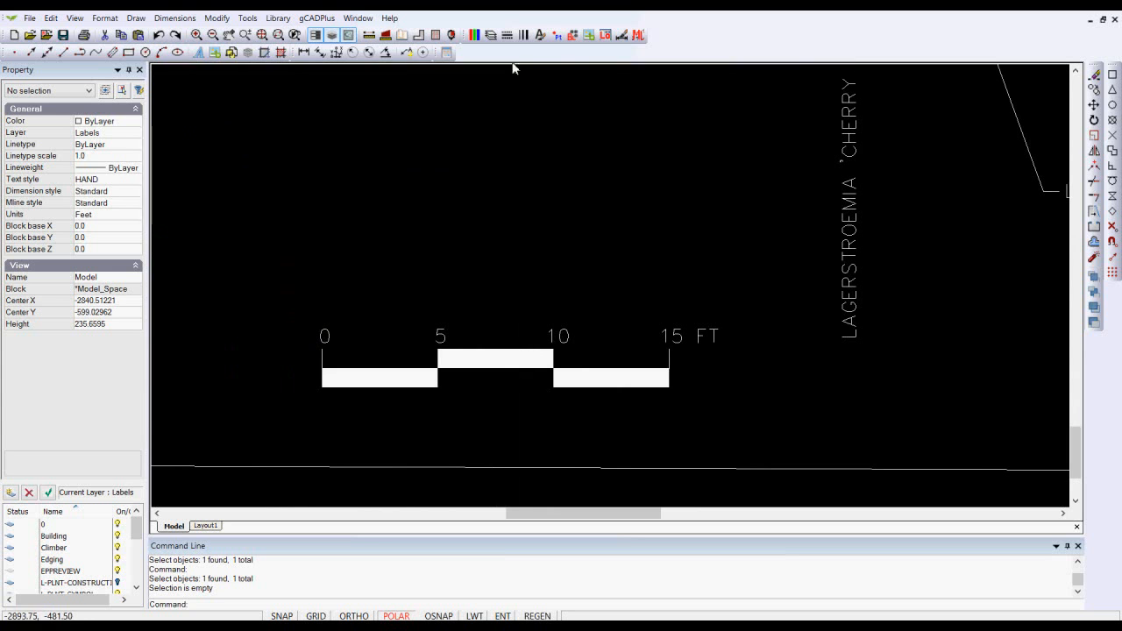
{"action": "left_click", "coordinate": [369, 36]}
{"action": "left_click", "coordinate": [1113, 78]}
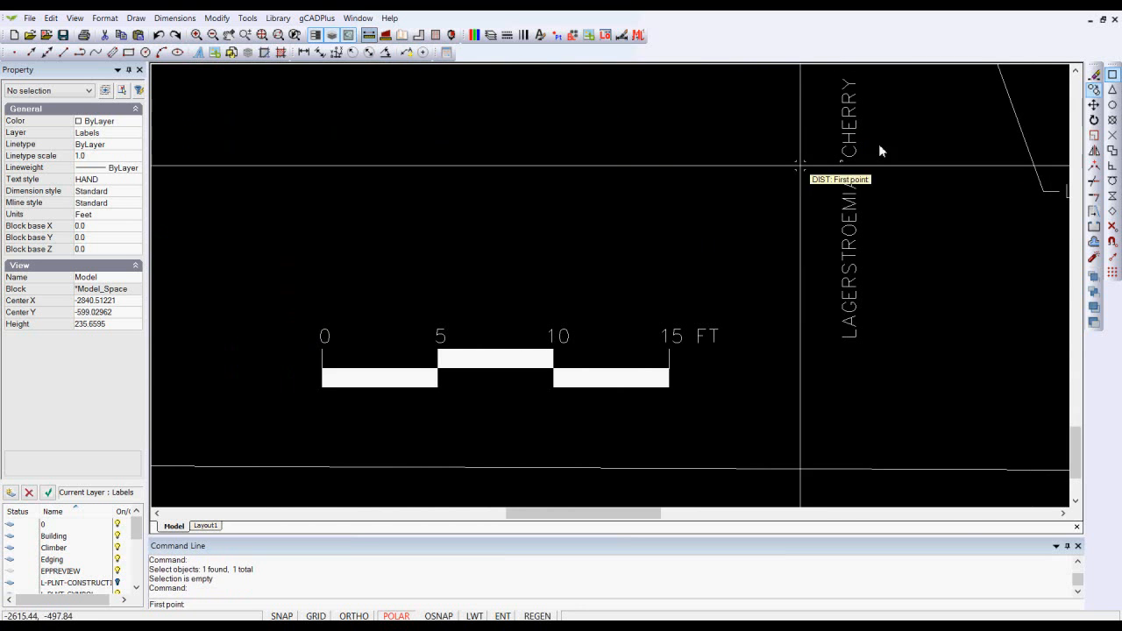
{"action": "left_click", "coordinate": [322, 370]}
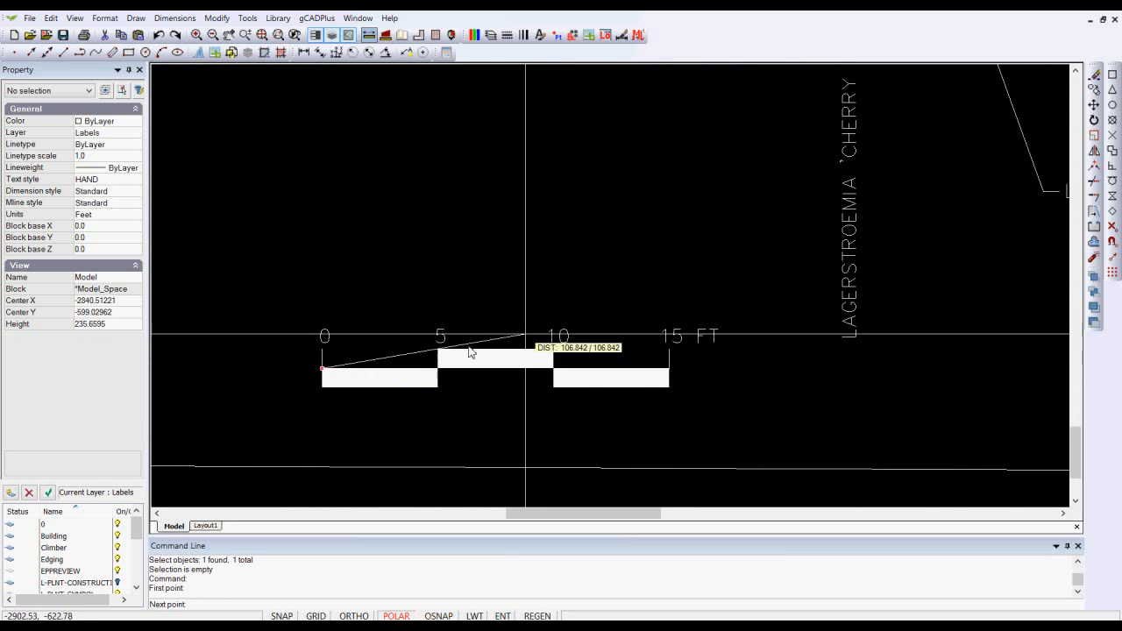
{"action": "left_click", "coordinate": [1113, 77]}
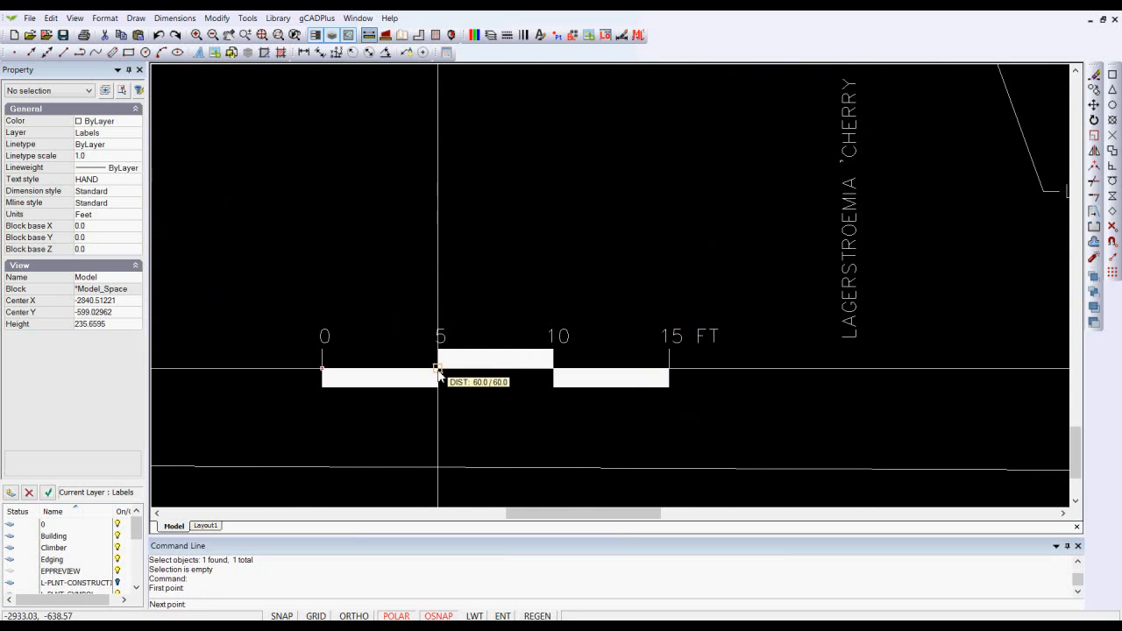
{"action": "key", "text": "Escape"}
- Open Layout1 and inspect the scale properties of the viewport showing the planting plan
{"action": "scroll", "coordinate": [438, 298], "scroll_direction": "down", "scroll_amount": 4}
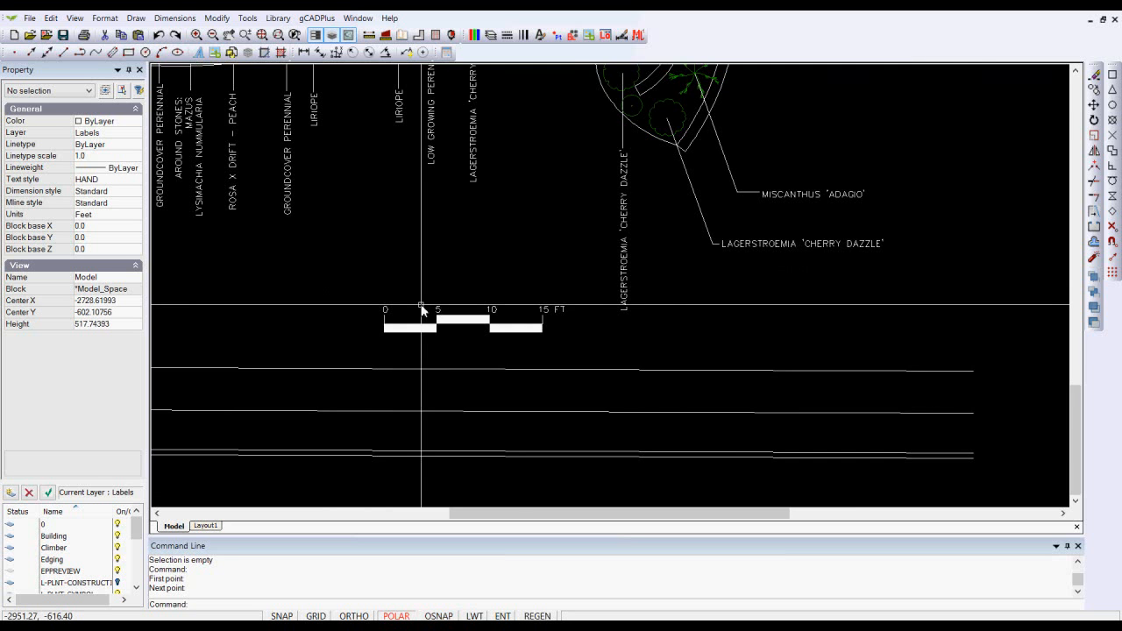
{"action": "scroll", "coordinate": [423, 308], "scroll_direction": "down", "scroll_amount": 1}
{"action": "scroll", "coordinate": [423, 309], "scroll_direction": "down", "scroll_amount": 3}
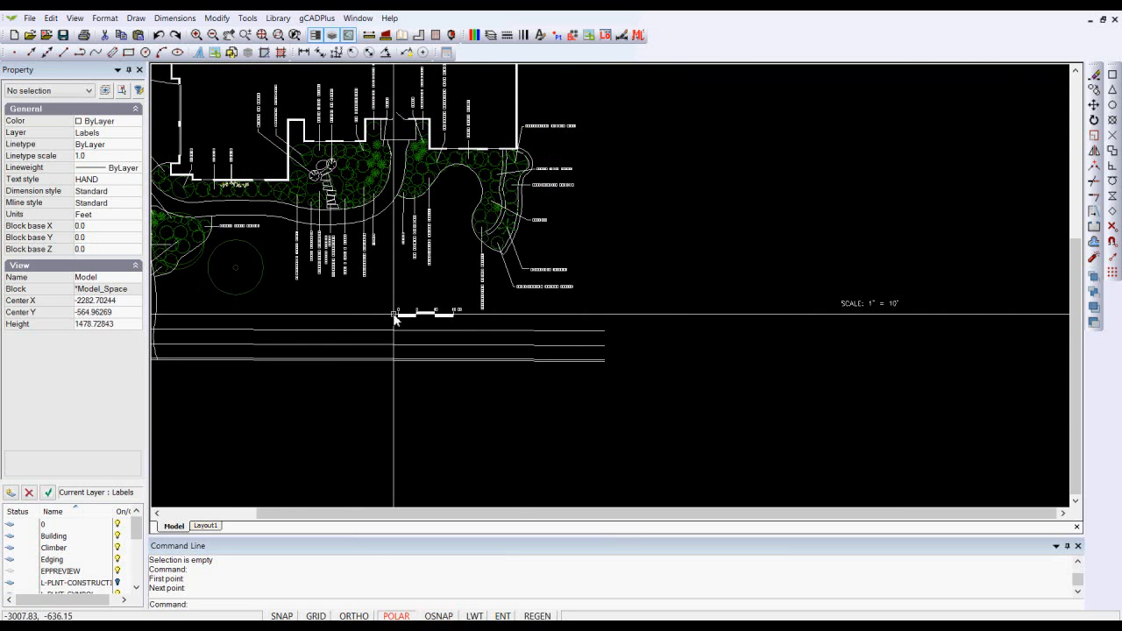
{"action": "left_click", "coordinate": [205, 526]}
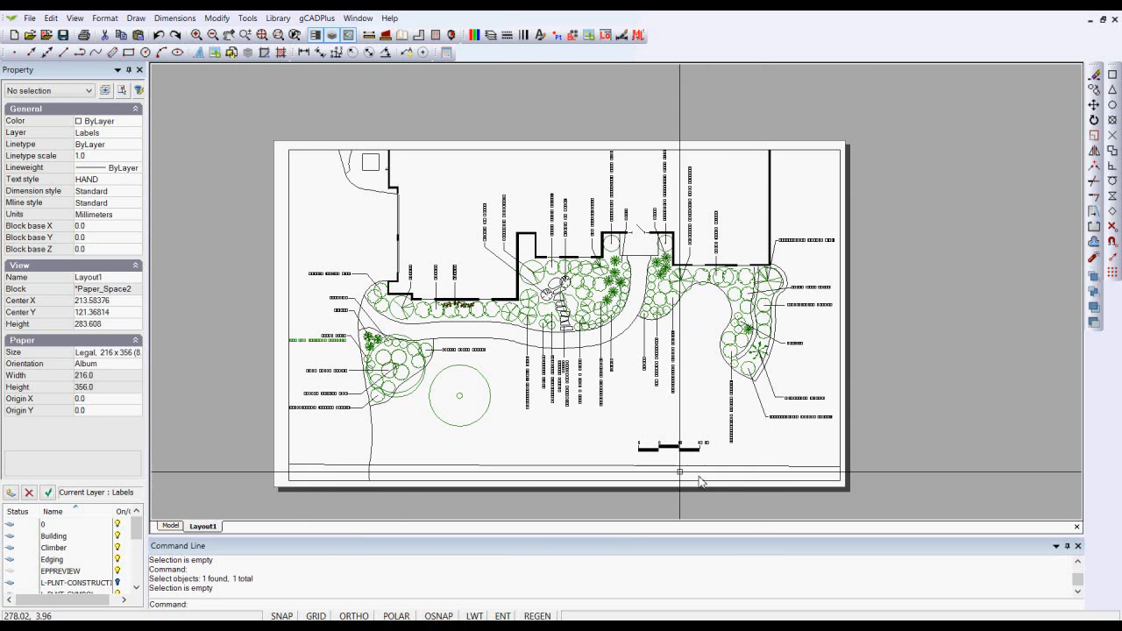
{"action": "scroll", "coordinate": [732, 486], "scroll_direction": "up", "scroll_amount": 2}
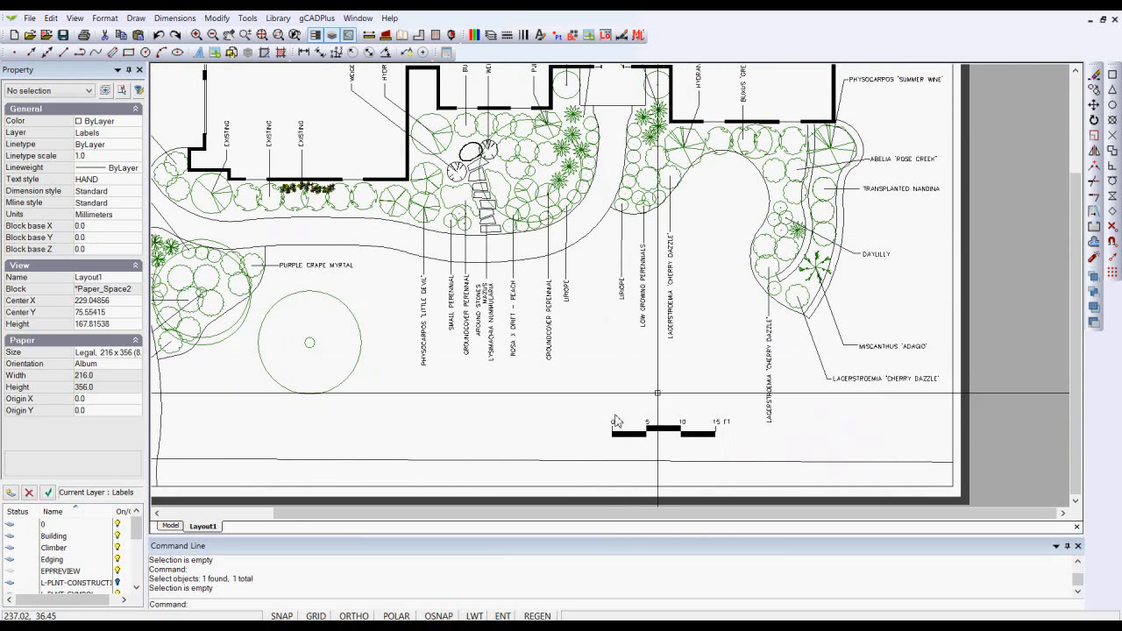
{"action": "scroll", "coordinate": [614, 401], "scroll_direction": "down", "scroll_amount": 2}
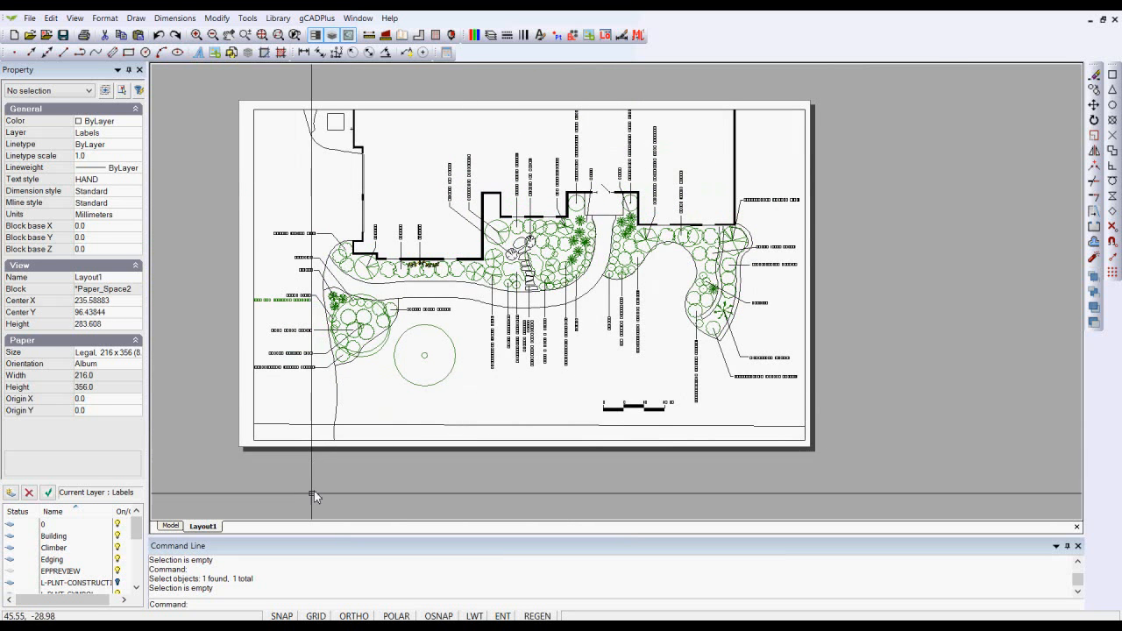
{"action": "left_click", "coordinate": [253, 409]}
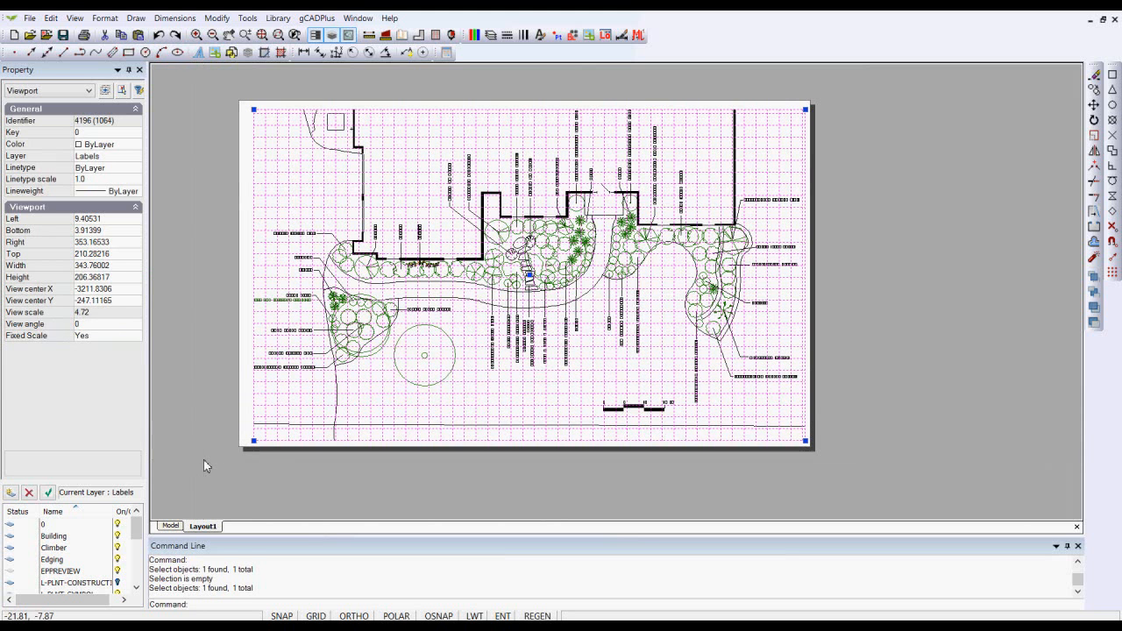
{"action": "key", "text": "Escape"}
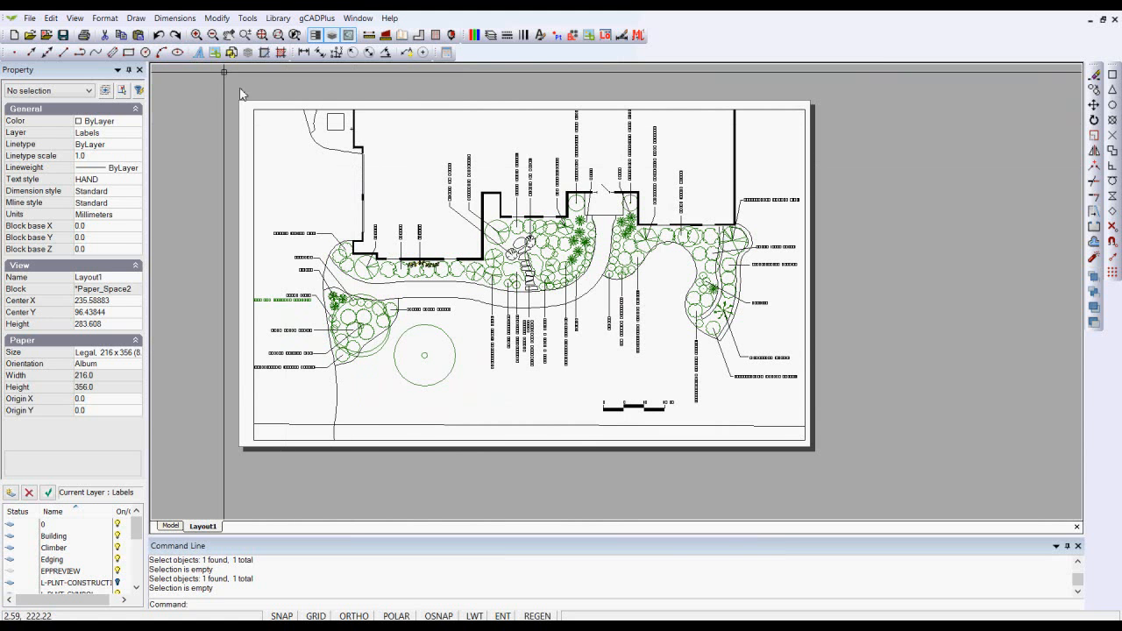
- Add the text "SCALE 1" TO 10 FT" near the lower edge of the Layout1 sheet, about 4.7 high with rotation 0
{"action": "left_click", "coordinate": [137, 20]}
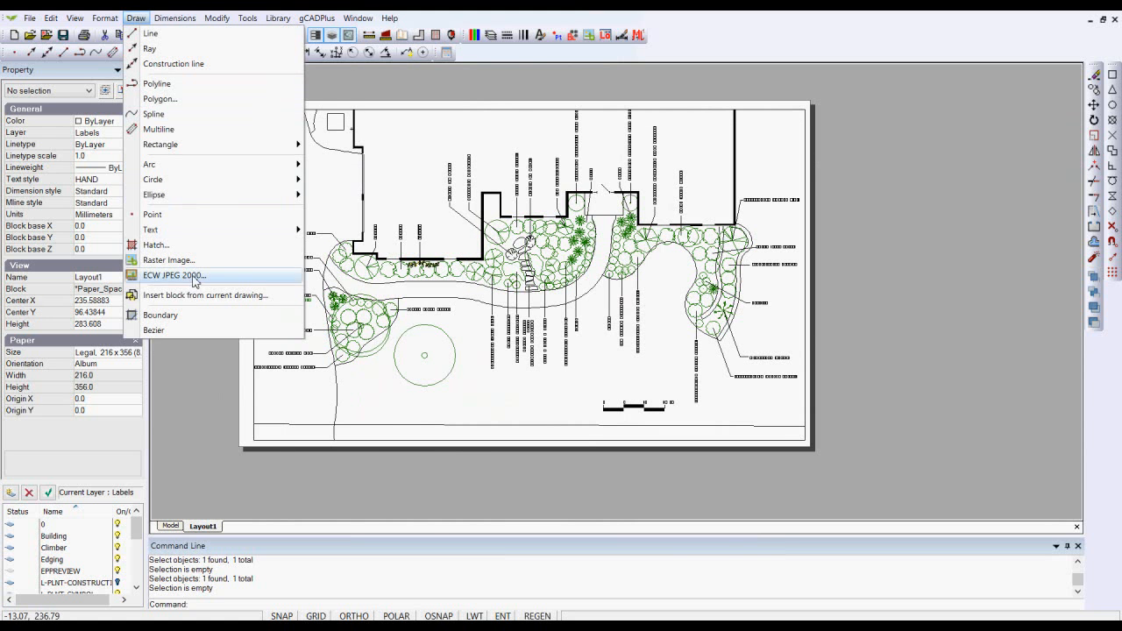
{"action": "mouse_move", "coordinate": [269, 232]}
{"action": "left_click", "coordinate": [341, 233]}
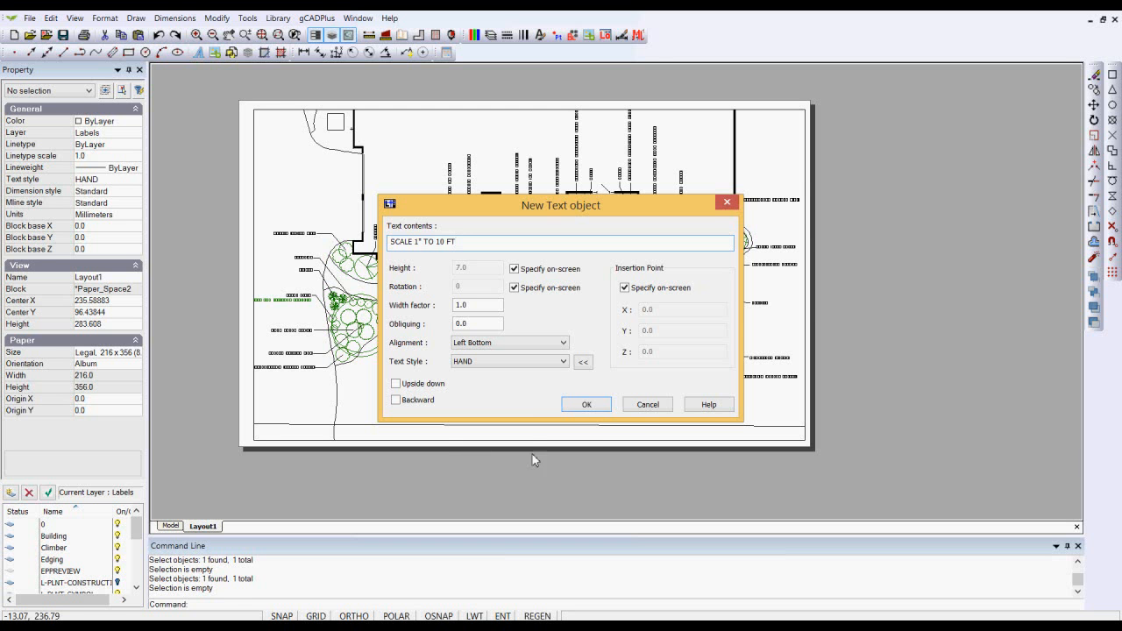
{"action": "left_click", "coordinate": [585, 404]}
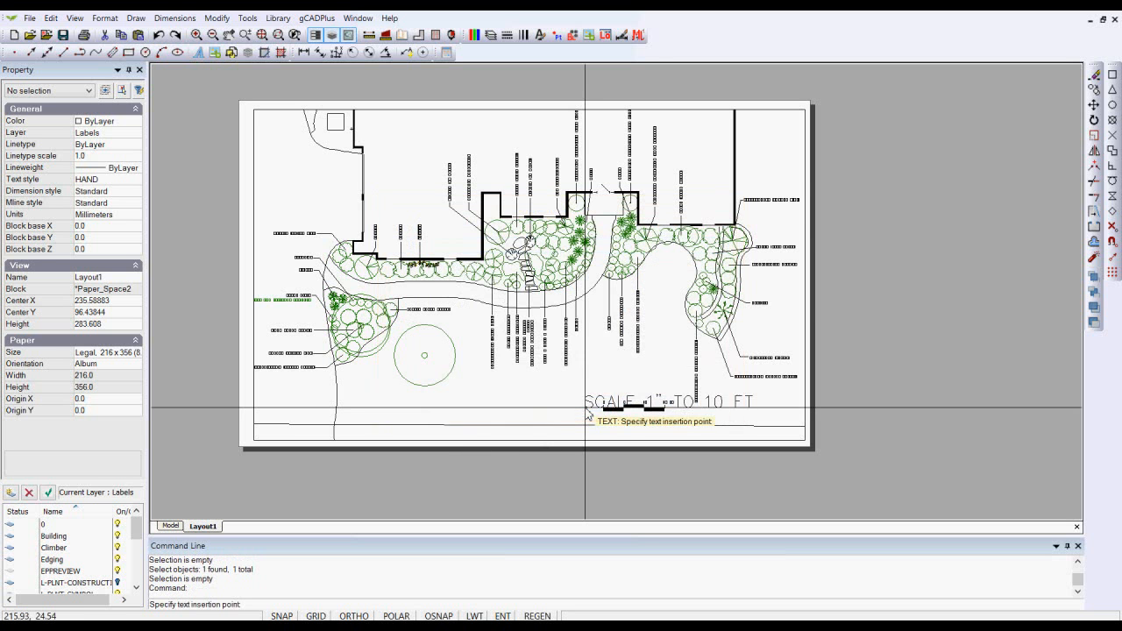
{"action": "left_click", "coordinate": [453, 448]}
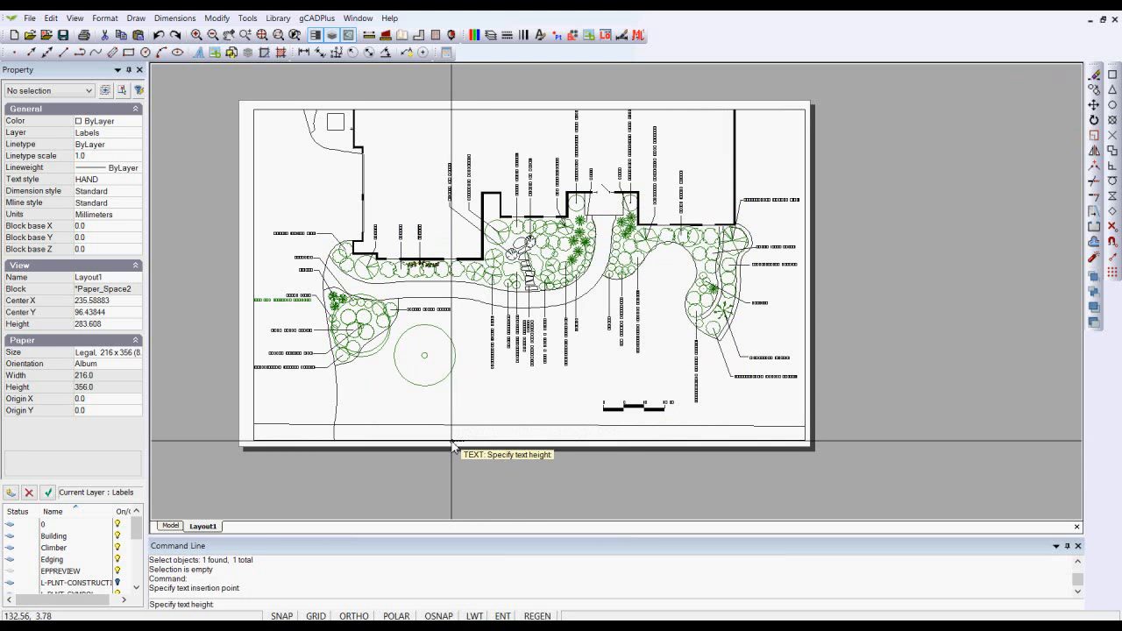
{"action": "left_click", "coordinate": [460, 445]}
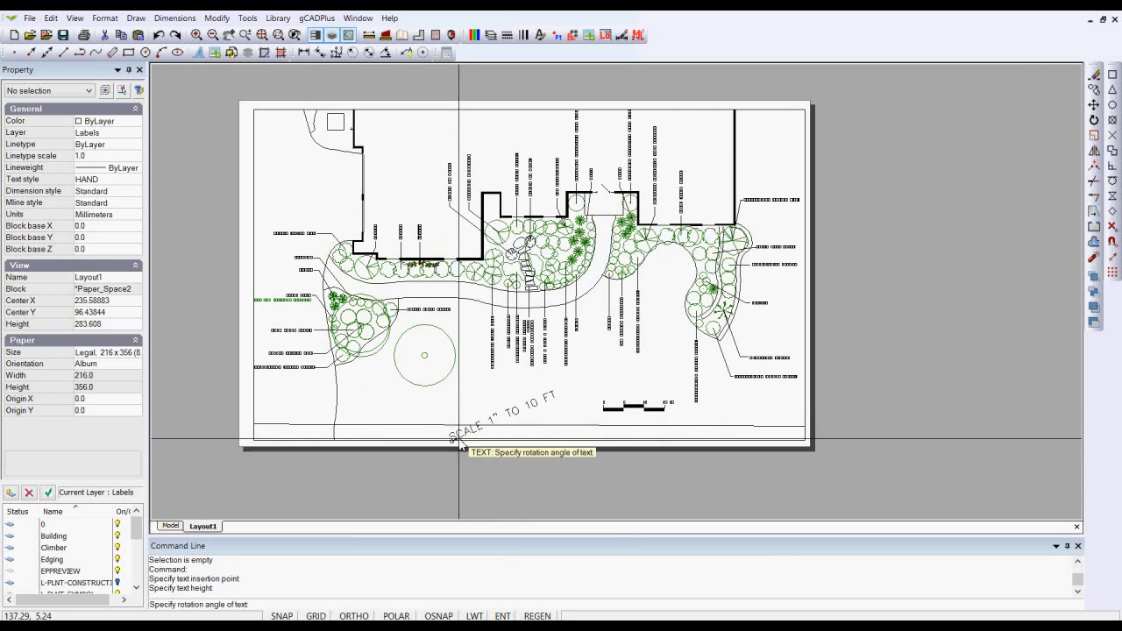
{"action": "key", "text": "Return"}
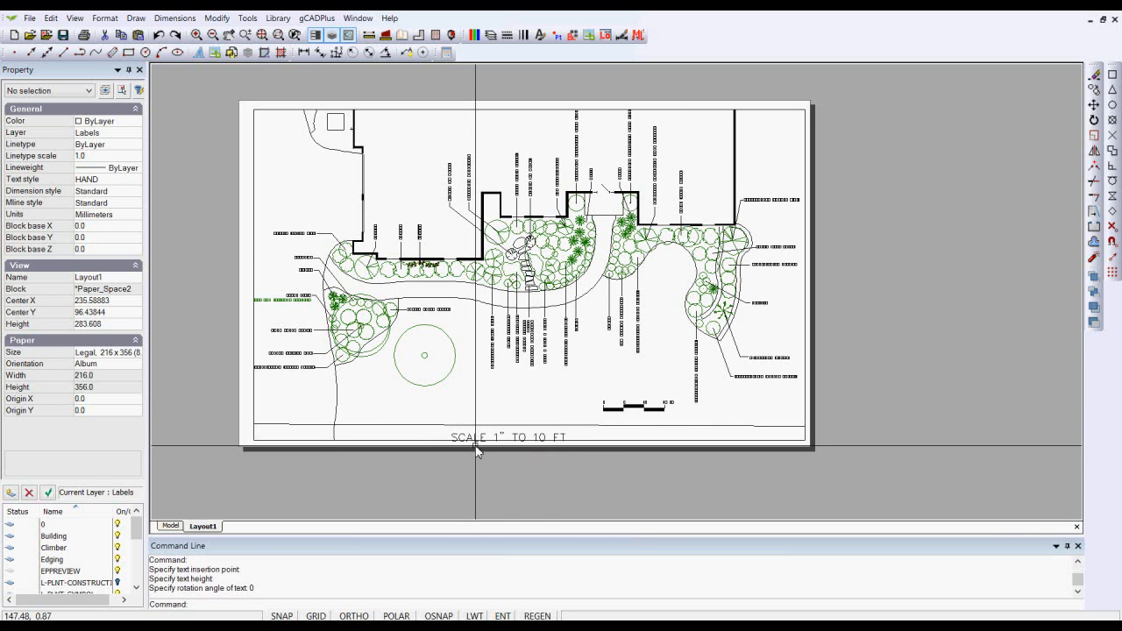
{"action": "scroll", "coordinate": [542, 459], "scroll_direction": "up", "scroll_amount": 1}
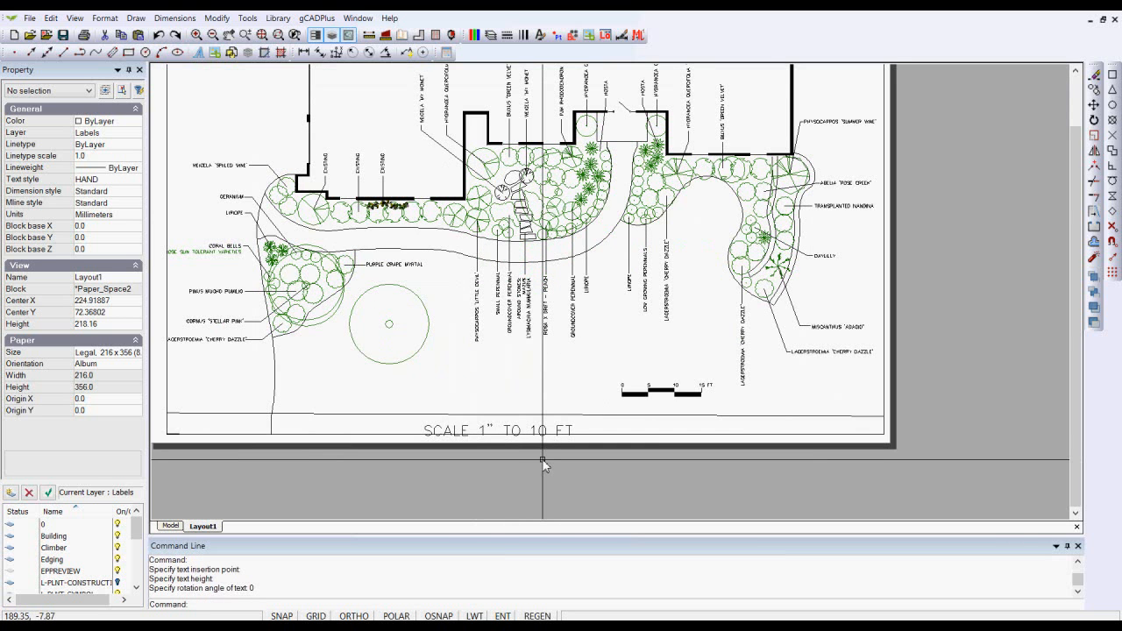
{"action": "scroll", "coordinate": [624, 461], "scroll_direction": "down", "scroll_amount": 1}
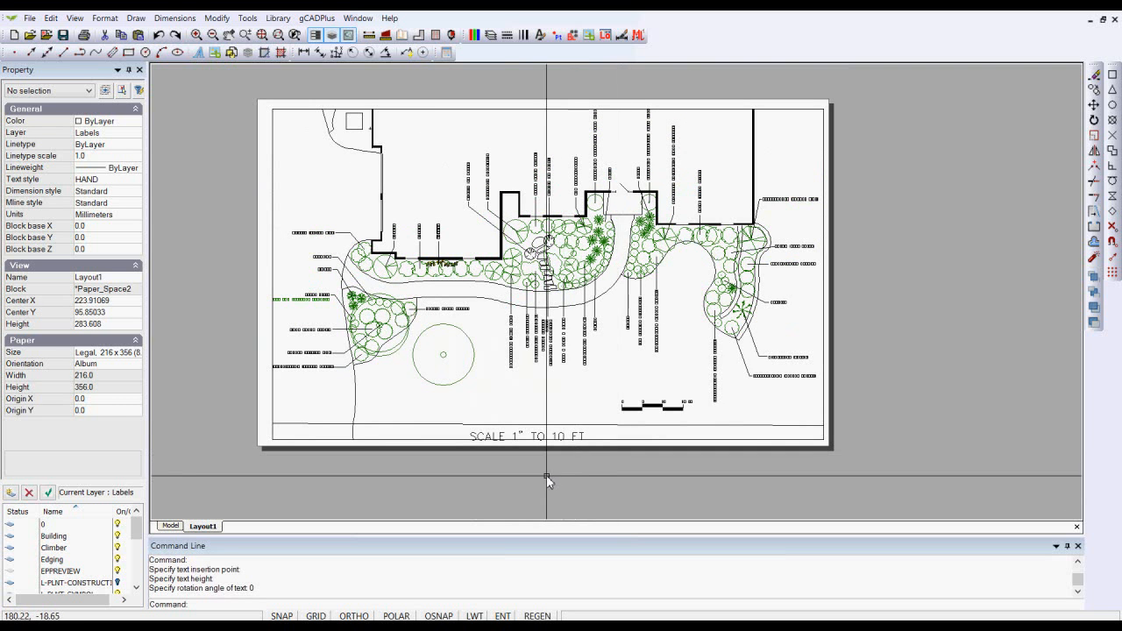
- Set the color of the Layout1 viewport's border to index color 255 (white), and clear the selection
{"action": "left_click", "coordinate": [274, 407]}
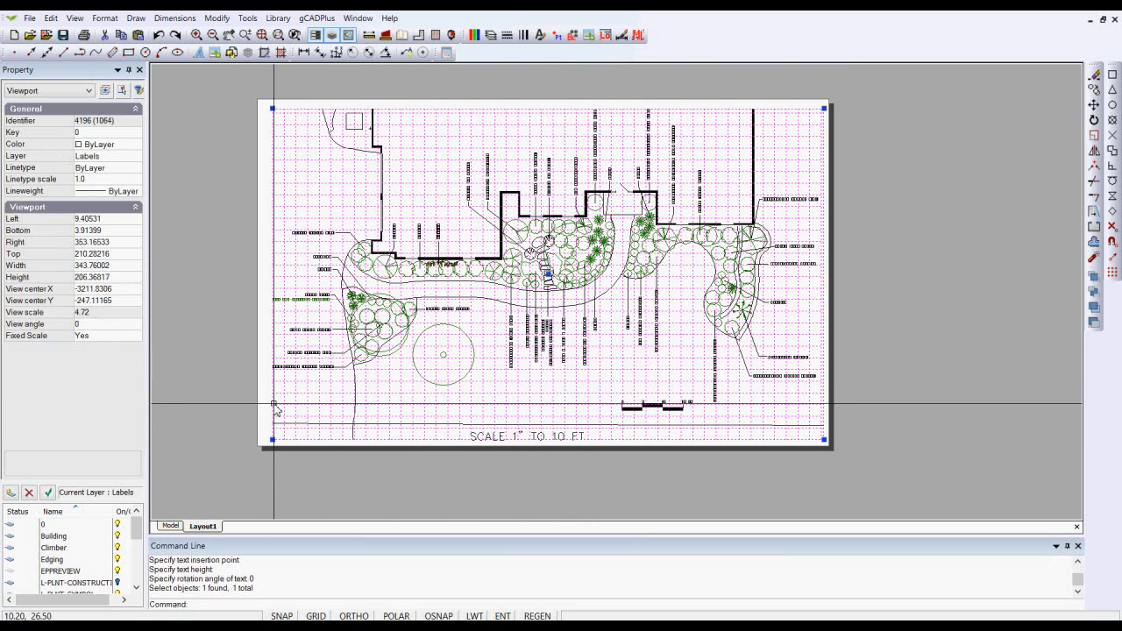
{"action": "left_click", "coordinate": [126, 147]}
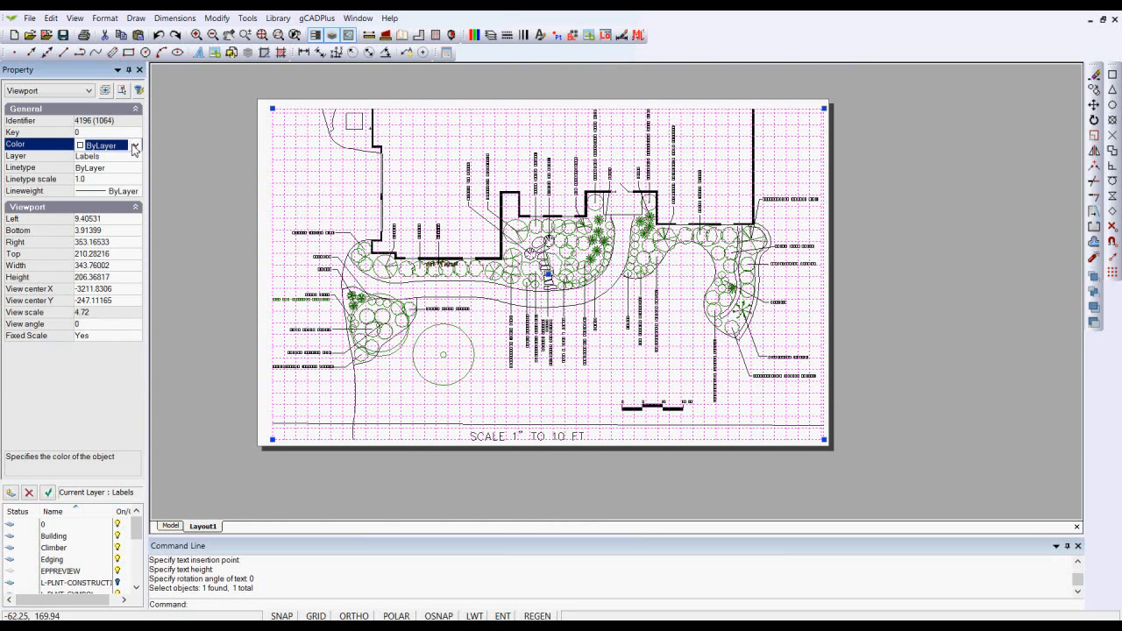
{"action": "left_click", "coordinate": [135, 145]}
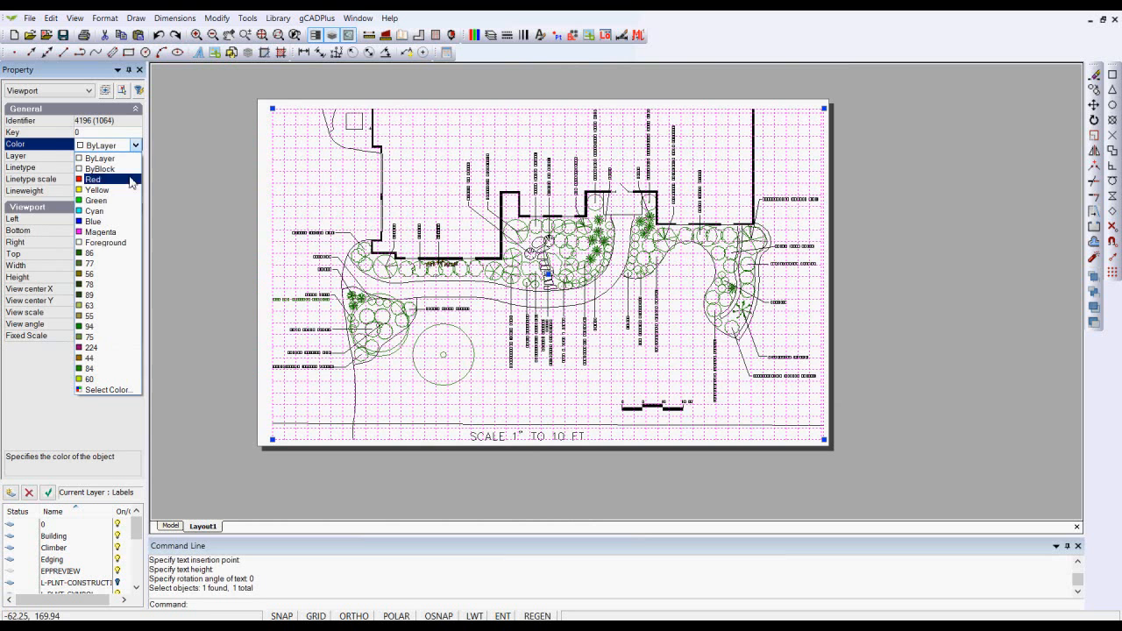
{"action": "left_click", "coordinate": [115, 390]}
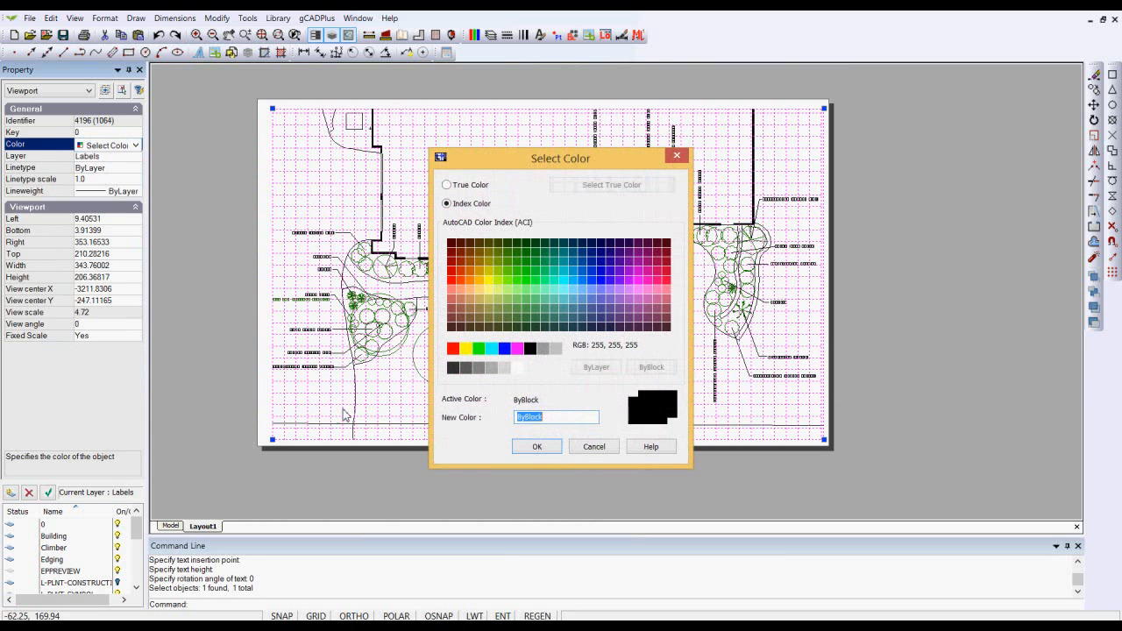
{"action": "left_click", "coordinate": [517, 368]}
{"action": "left_click", "coordinate": [539, 447]}
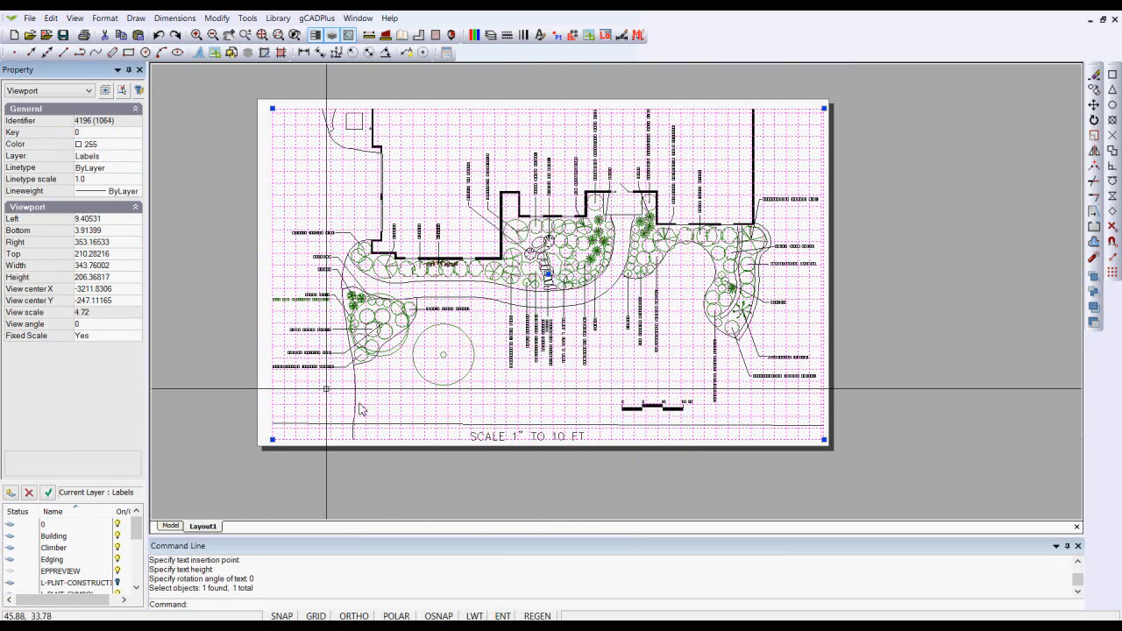
{"action": "right_click", "coordinate": [215, 321]}
{"action": "left_click", "coordinate": [242, 342]}
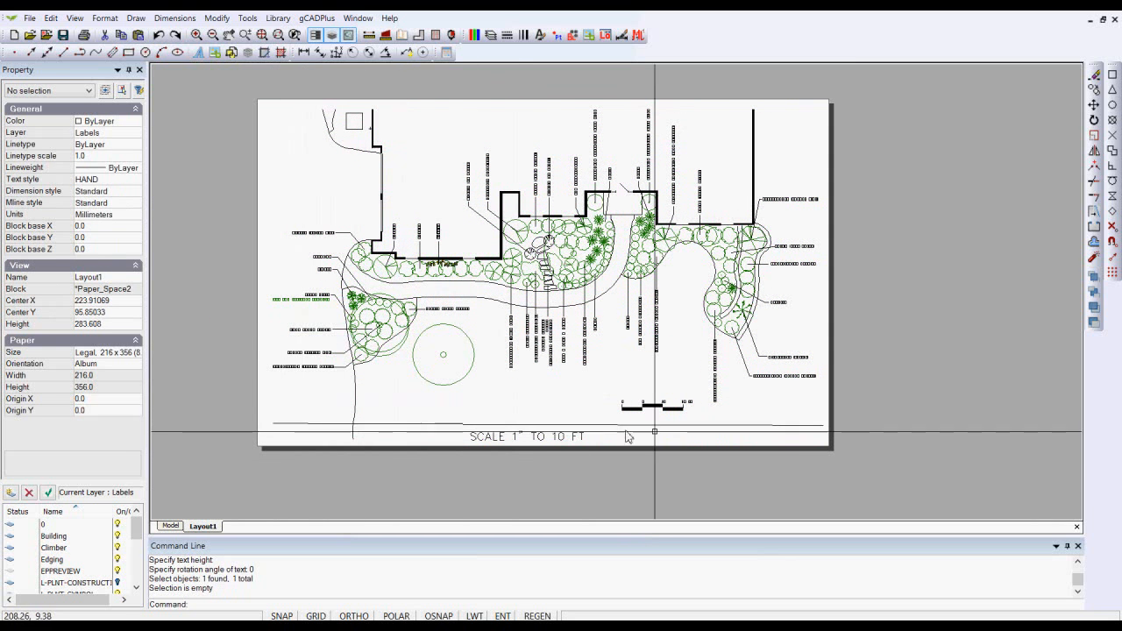
- Set the height of the scale text on Layout1 to 3.5
{"action": "left_click", "coordinate": [171, 526]}
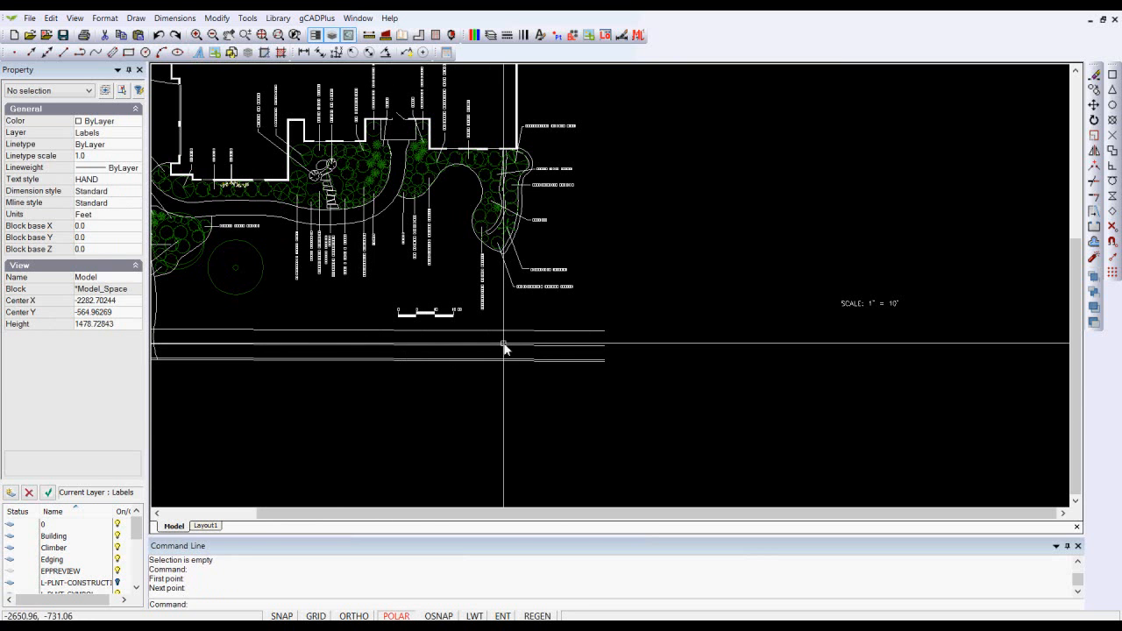
{"action": "left_click", "coordinate": [207, 526]}
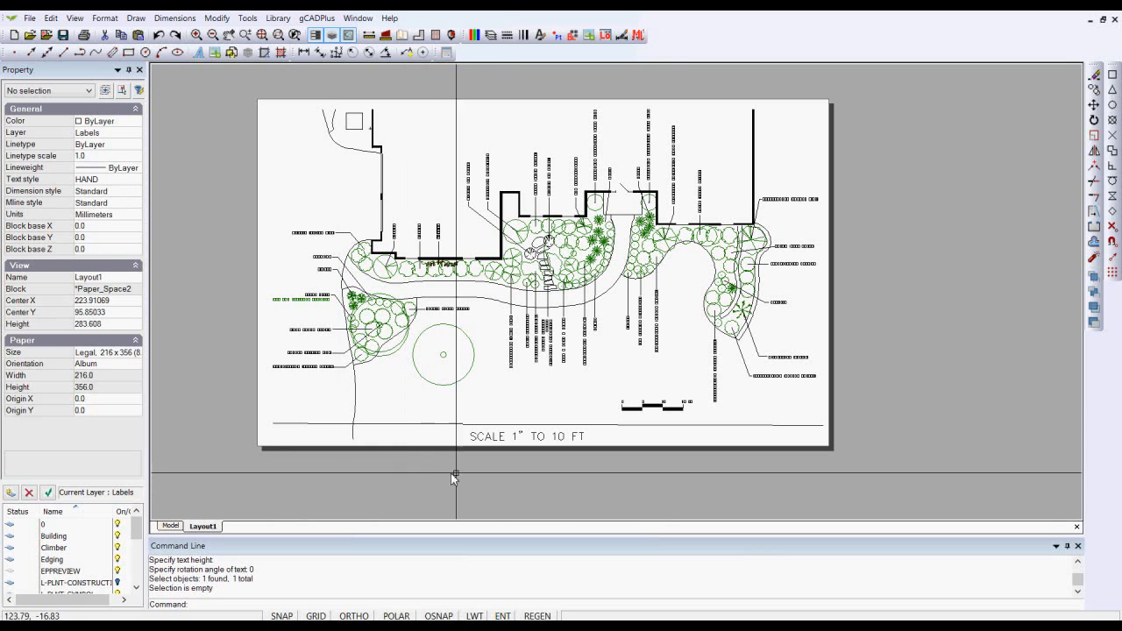
{"action": "left_click", "coordinate": [501, 445]}
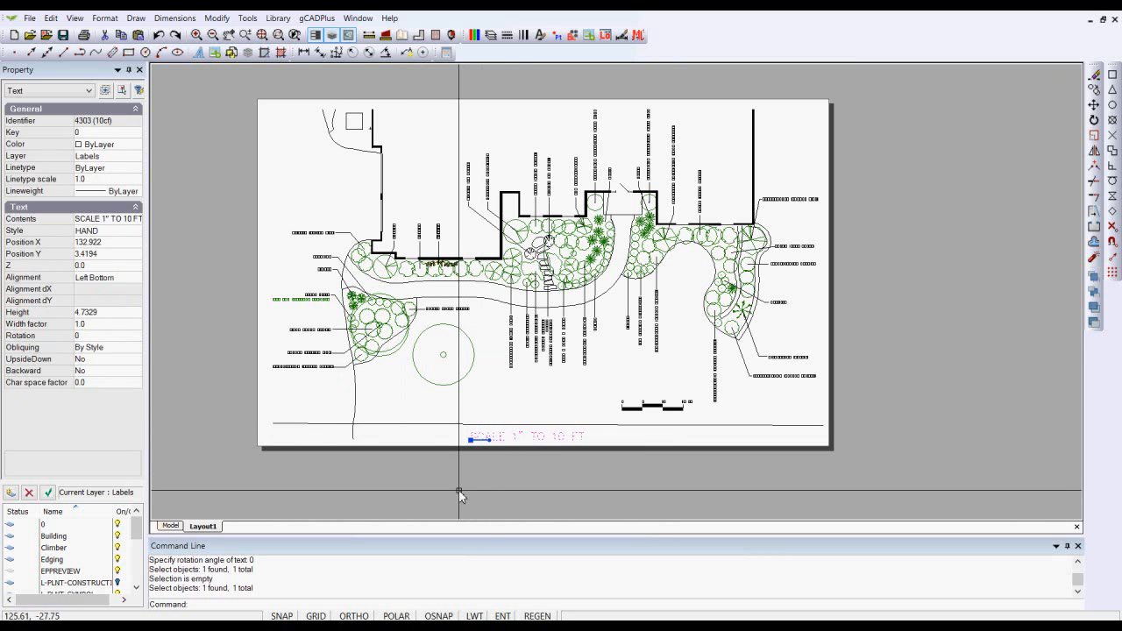
{"action": "left_click", "coordinate": [117, 313]}
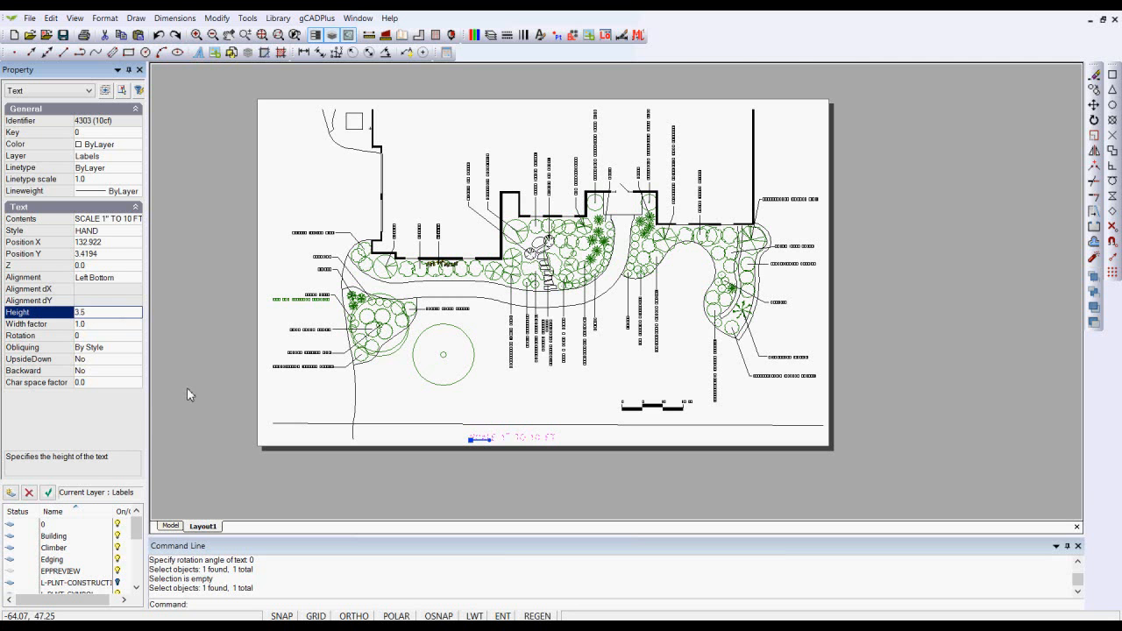
- Clear the text selection and draw a border rectangle about 348 by 212 just inside the edges of the Layout1 sheet
{"action": "left_click", "coordinate": [301, 486]}
{"action": "key", "text": "Escape"}
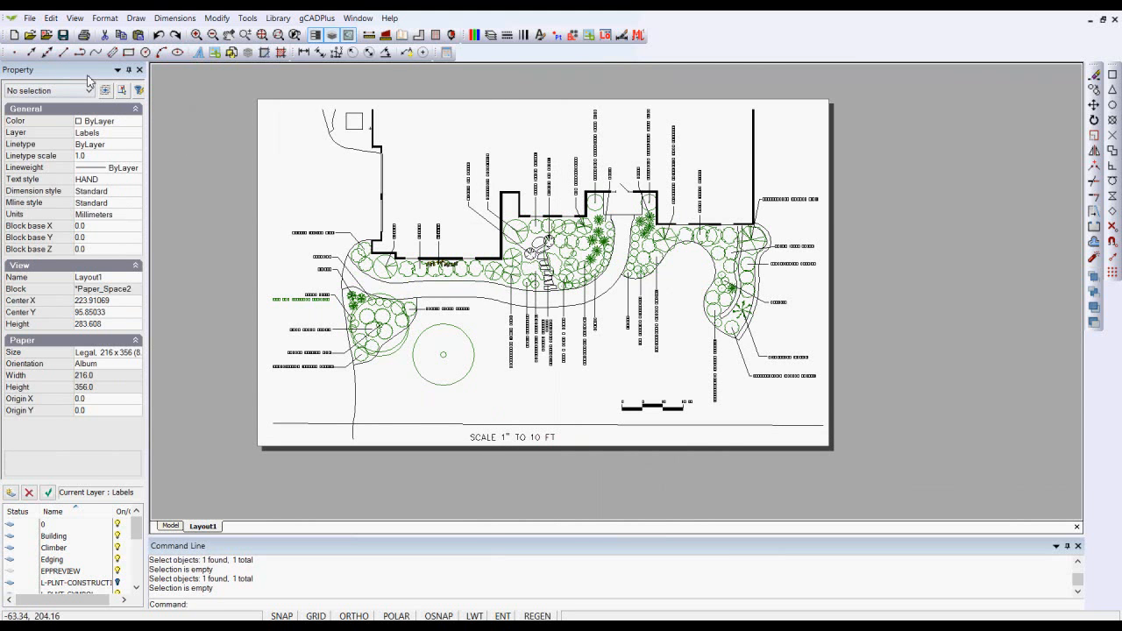
{"action": "left_click", "coordinate": [136, 19]}
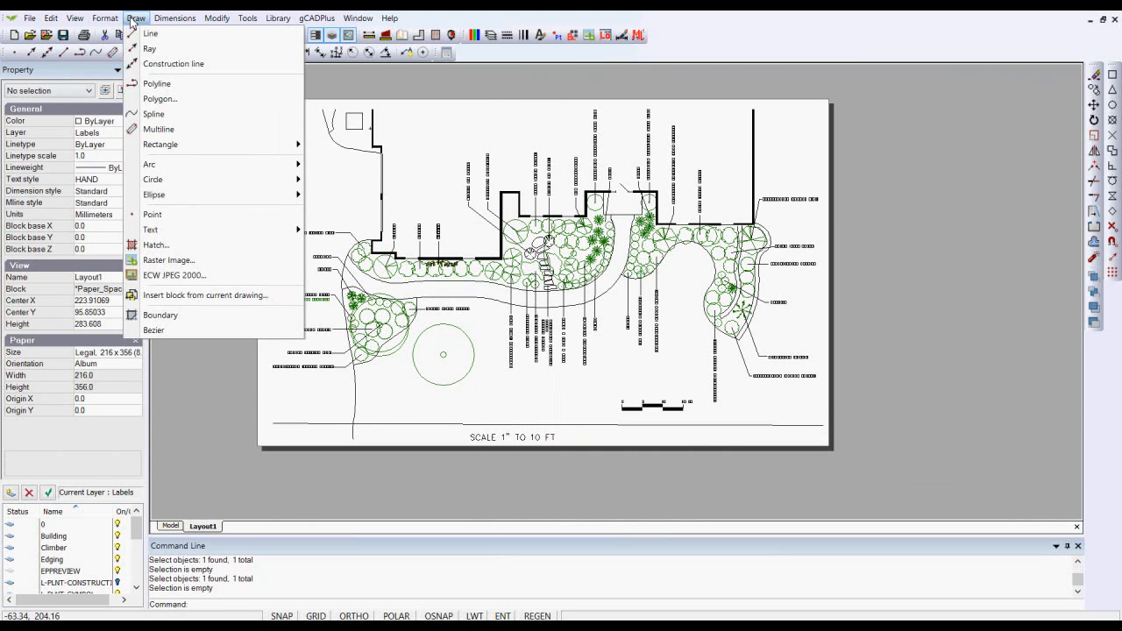
{"action": "mouse_move", "coordinate": [278, 145]}
{"action": "left_click", "coordinate": [338, 144]}
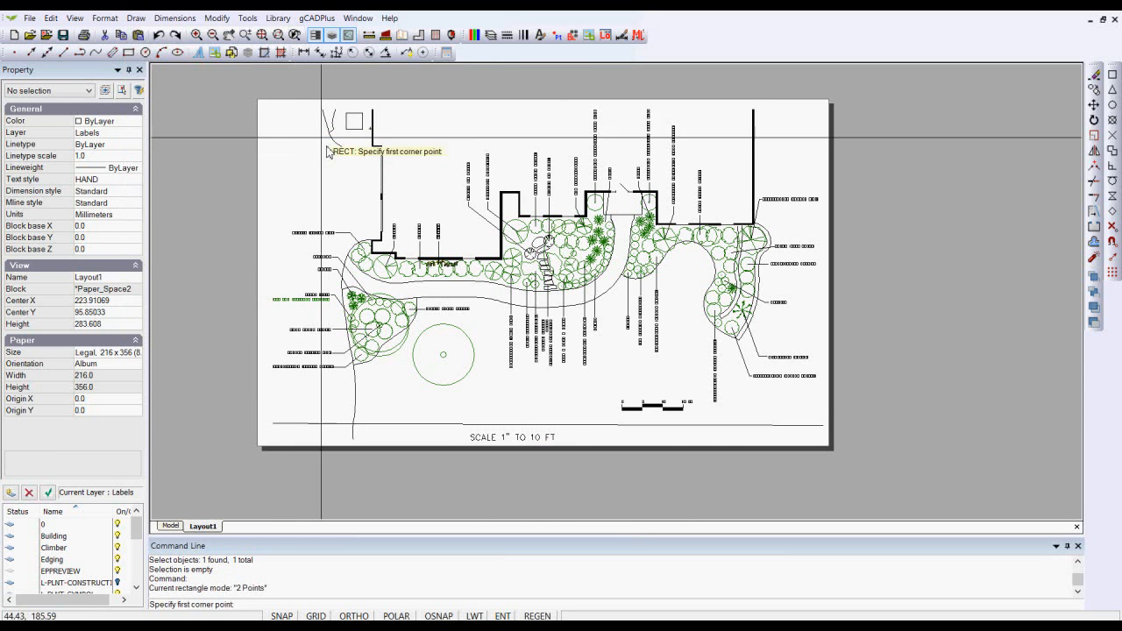
{"action": "left_click", "coordinate": [266, 104]}
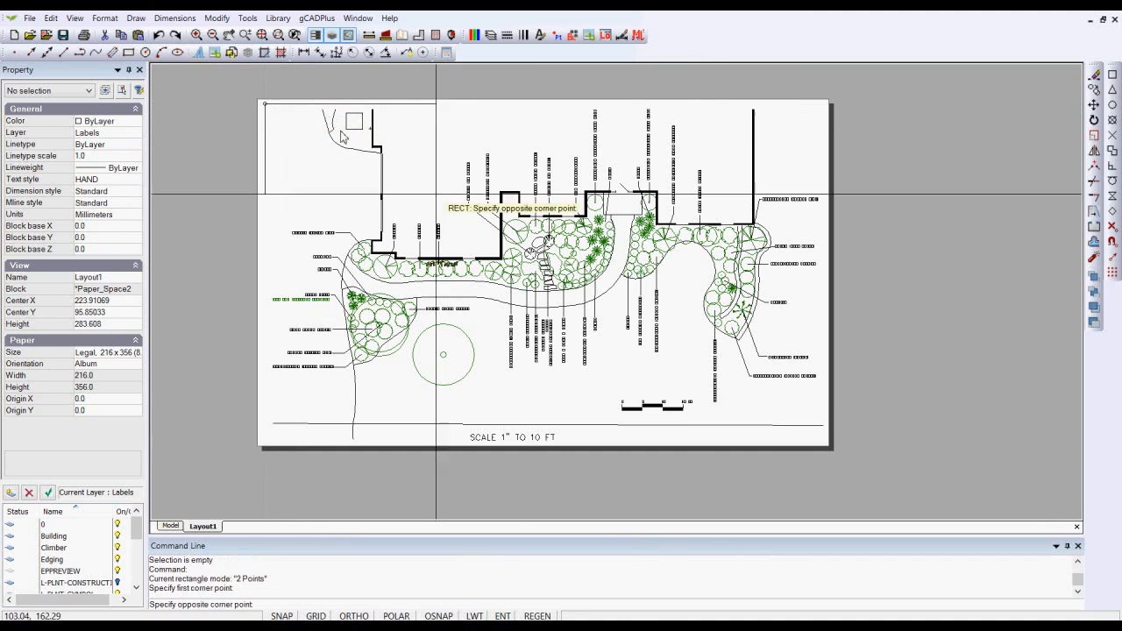
{"action": "left_click", "coordinate": [826, 449]}
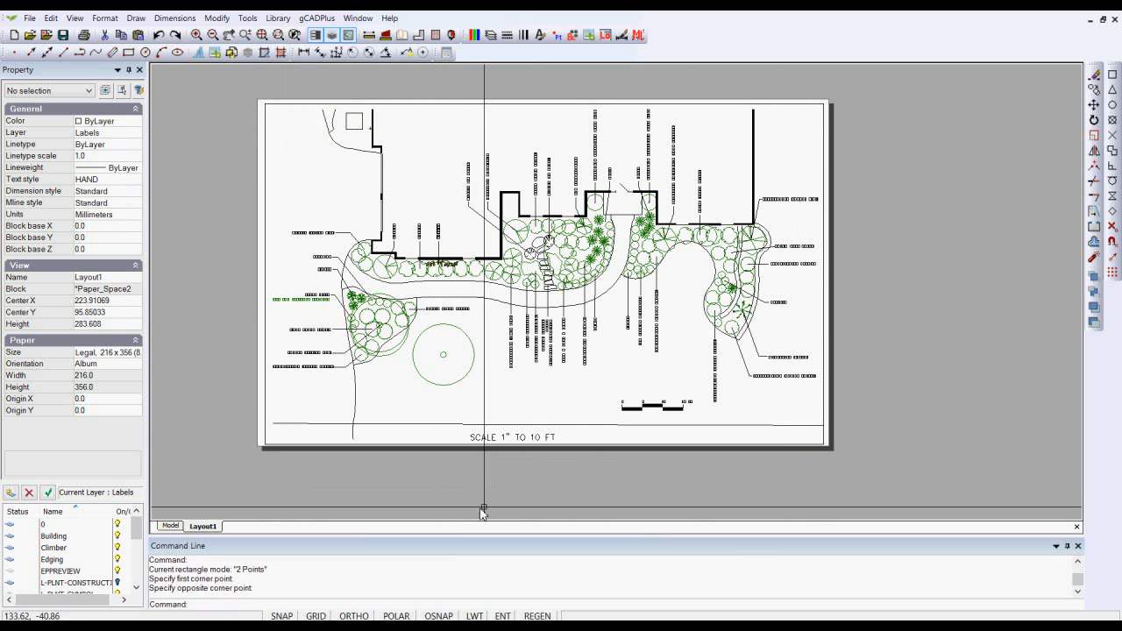
- Set the lineweight of the border rectangle on Layout1 to 0.30 mm
{"action": "left_click", "coordinate": [827, 294]}
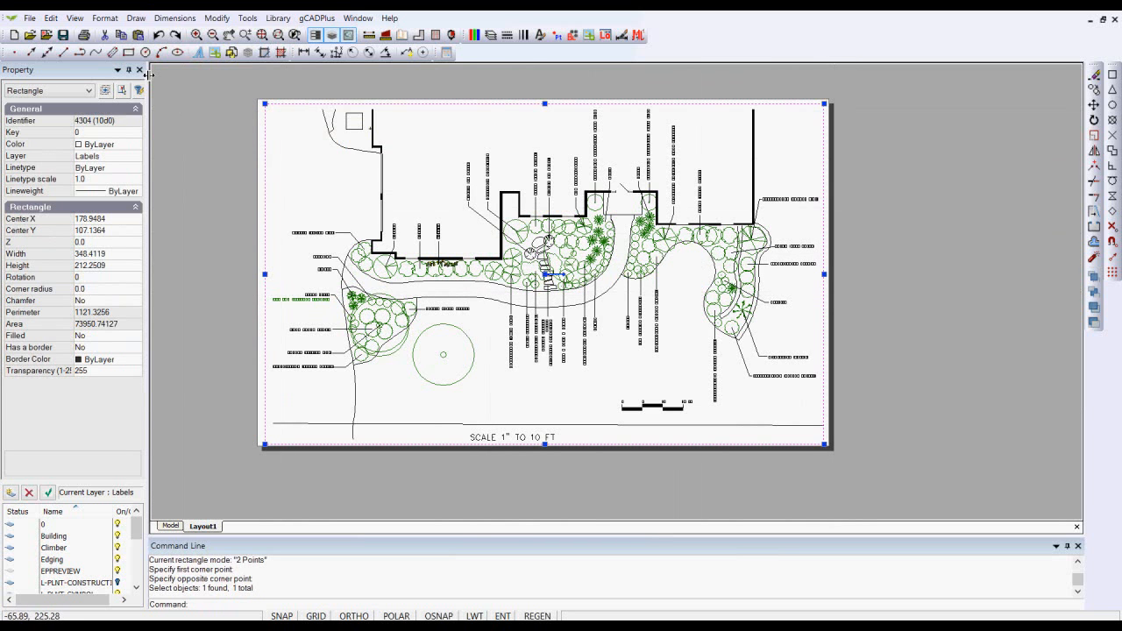
{"action": "left_click", "coordinate": [135, 193]}
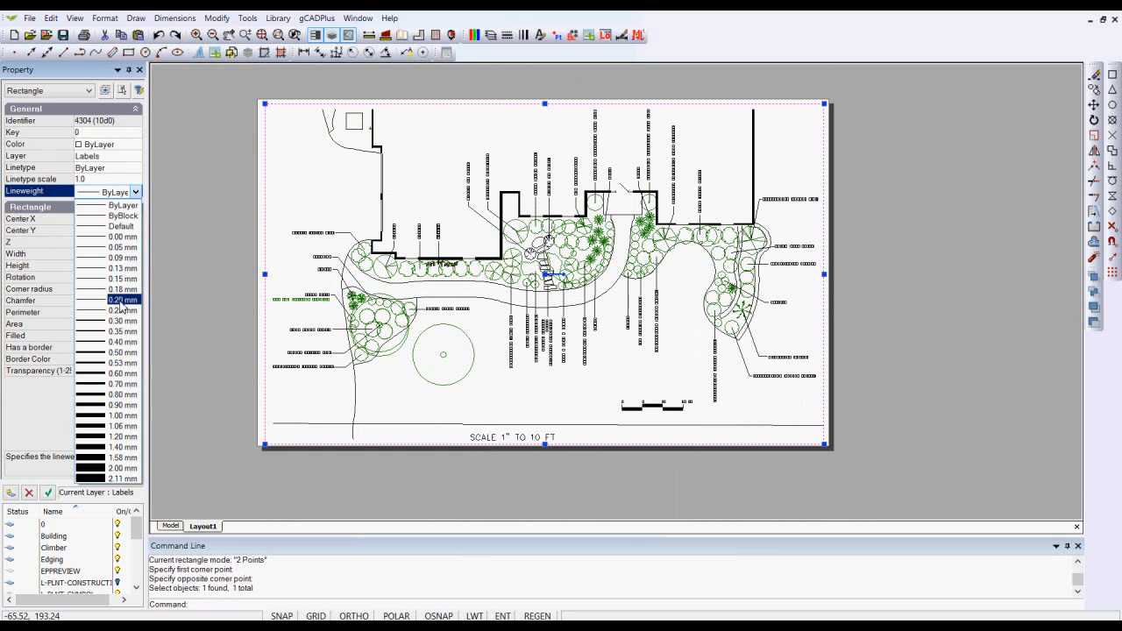
{"action": "left_click", "coordinate": [98, 322]}
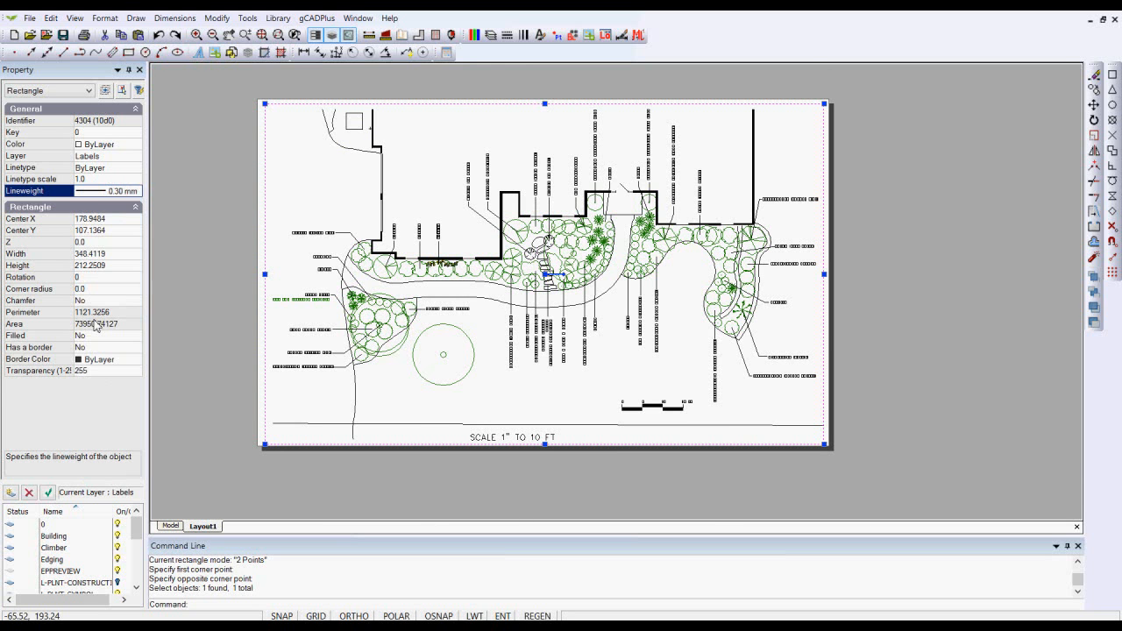
- Switch the lineweight listing units to inches and set the current lineweight to 0.007"
{"action": "left_click", "coordinate": [105, 18]}
{"action": "left_click", "coordinate": [128, 64]}
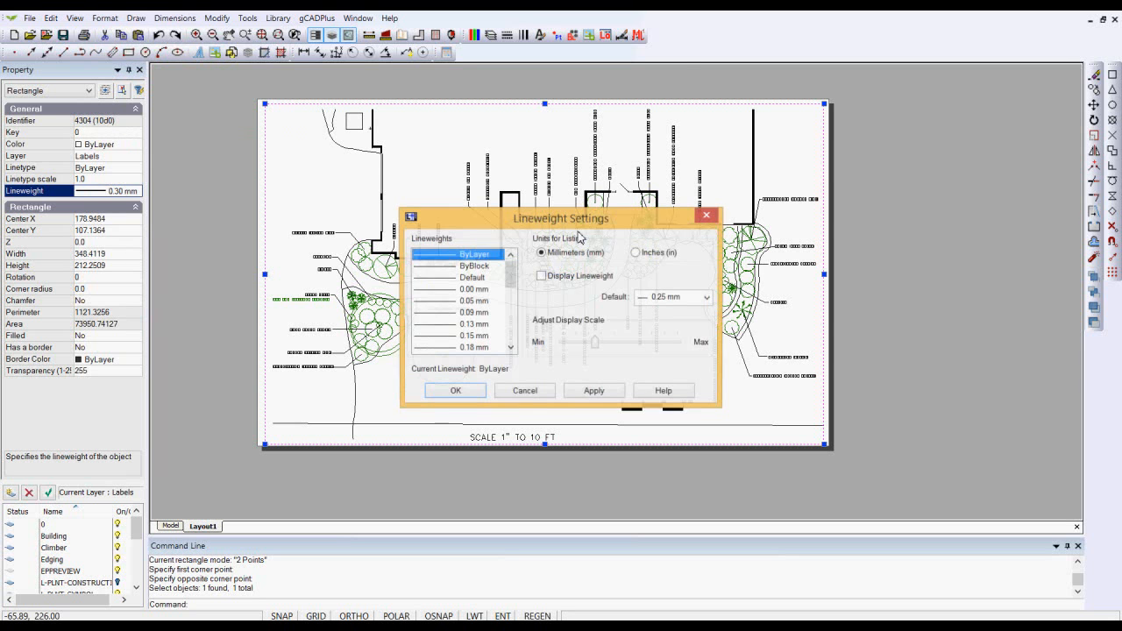
{"action": "left_click", "coordinate": [635, 252]}
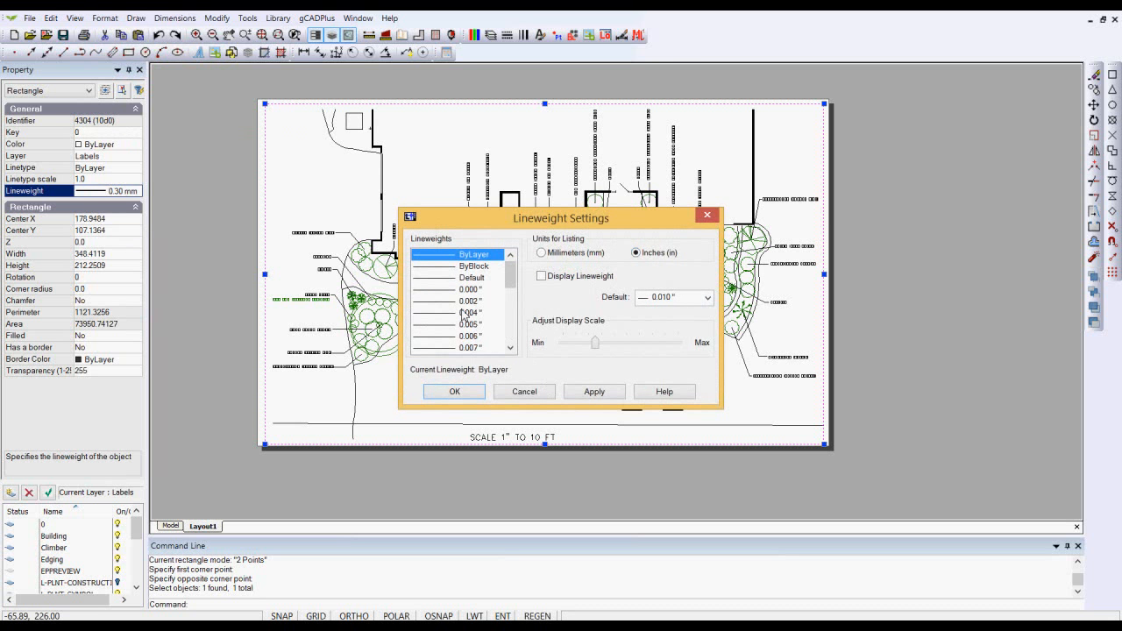
{"action": "left_click", "coordinate": [510, 348]}
{"action": "left_click", "coordinate": [510, 349]}
{"action": "left_click_drag", "start_coordinate": [510, 292], "coordinate": [510, 284]}
{"action": "left_click", "coordinate": [436, 349]}
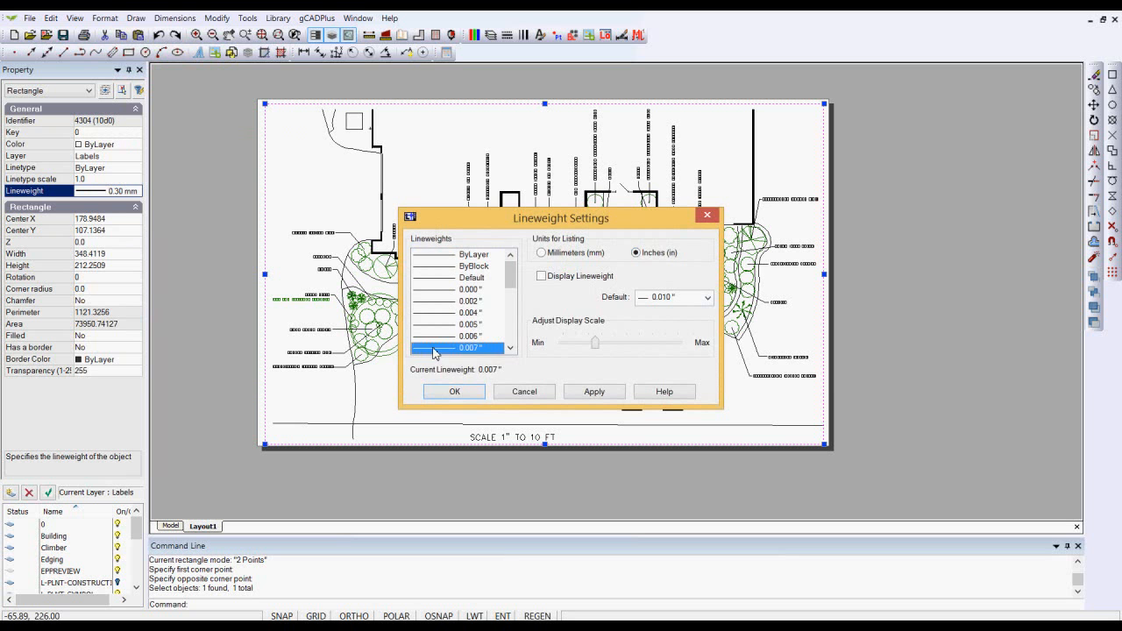
{"action": "left_click", "coordinate": [595, 392]}
{"action": "left_click", "coordinate": [454, 390]}
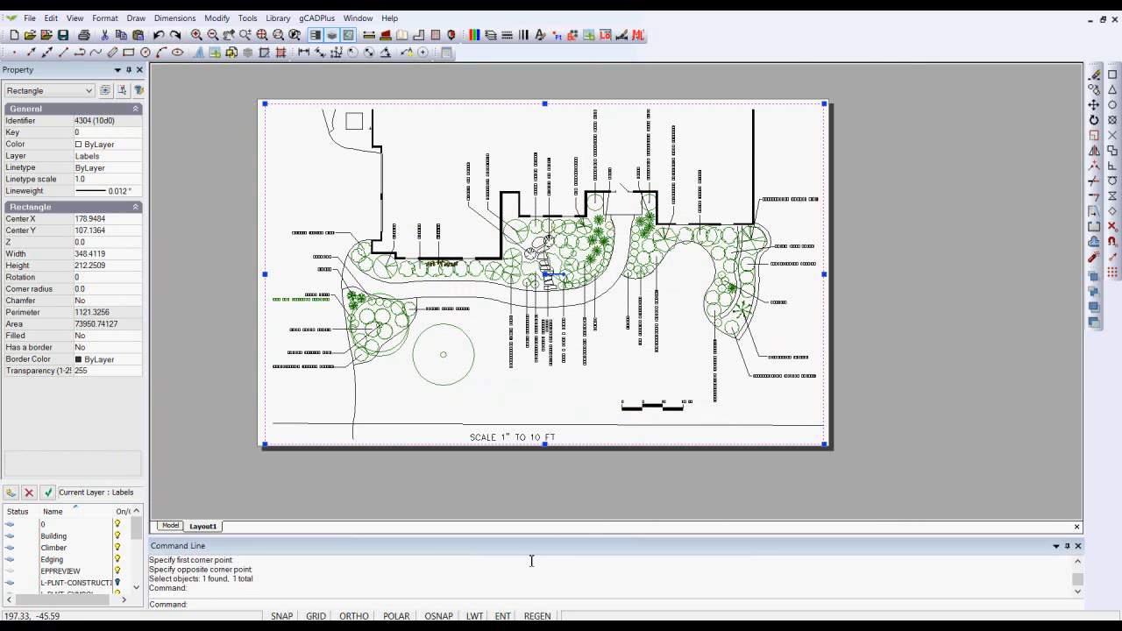
- Turn on lineweight display for the layout and clear the selection of the border rectangle
{"action": "left_click", "coordinate": [479, 615]}
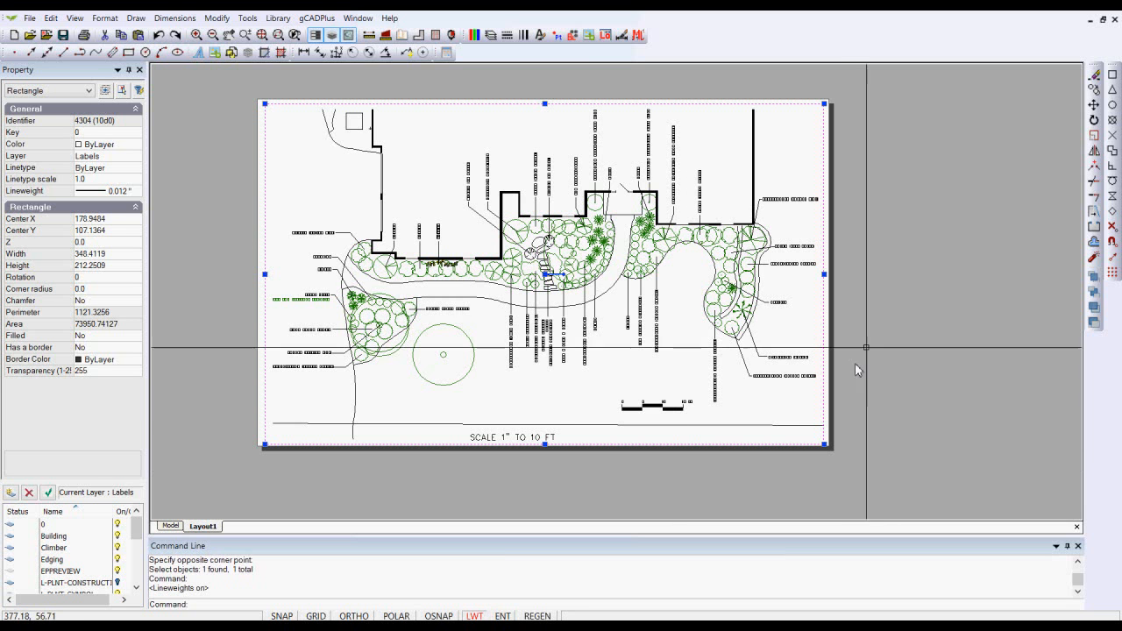
{"action": "right_click", "coordinate": [893, 263]}
{"action": "left_click", "coordinate": [919, 288]}
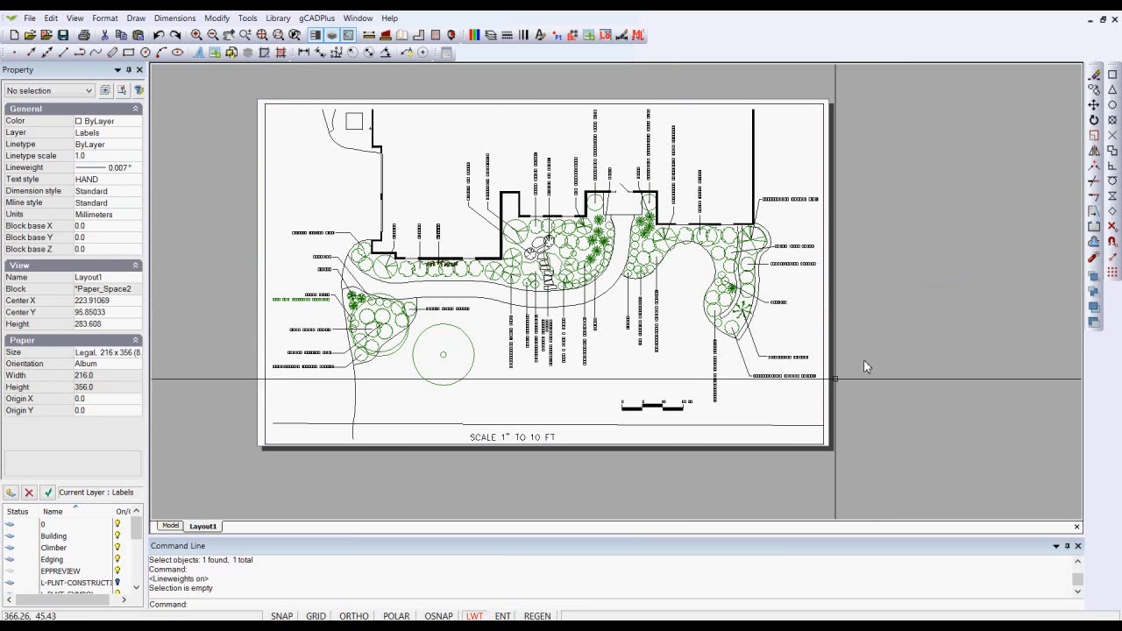
- Examine the displayed line thickness of the sheet border's corner and the scale bar up close, ending with the full layout in view
{"action": "scroll", "coordinate": [815, 452], "scroll_direction": "up", "scroll_amount": 7}
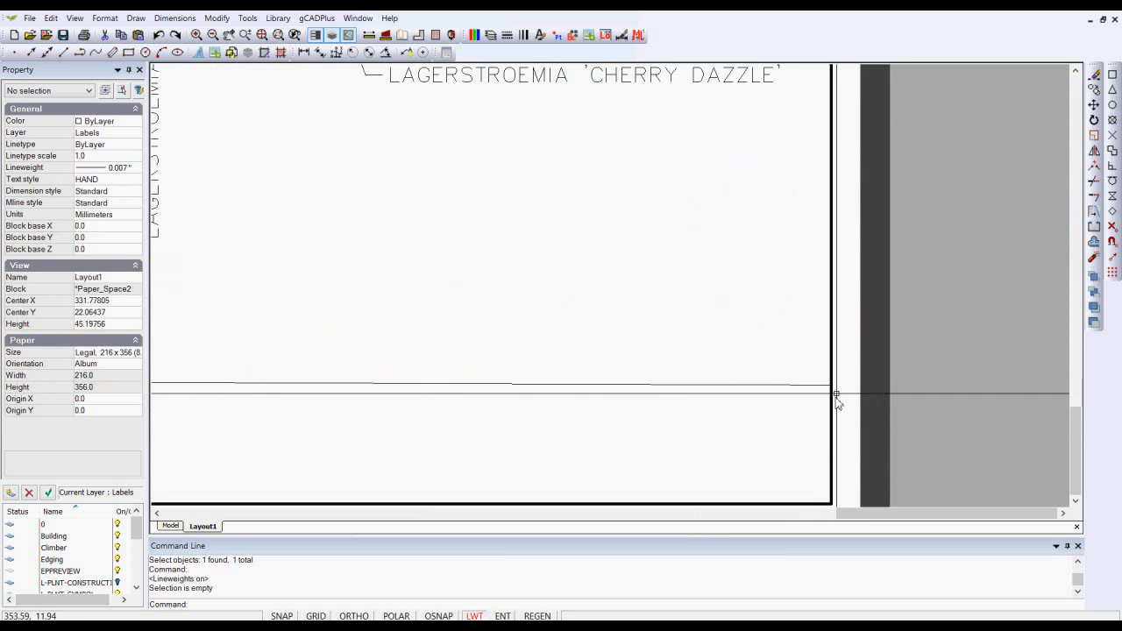
{"action": "scroll", "coordinate": [833, 360], "scroll_direction": "down", "scroll_amount": 3}
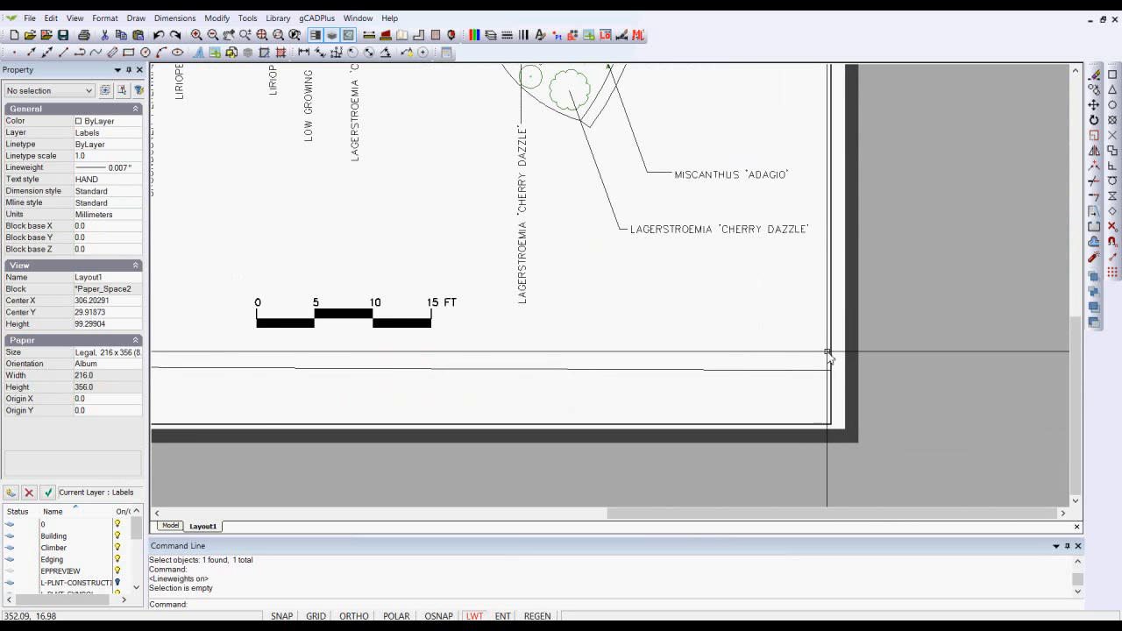
{"action": "scroll", "coordinate": [829, 367], "scroll_direction": "down", "scroll_amount": 2}
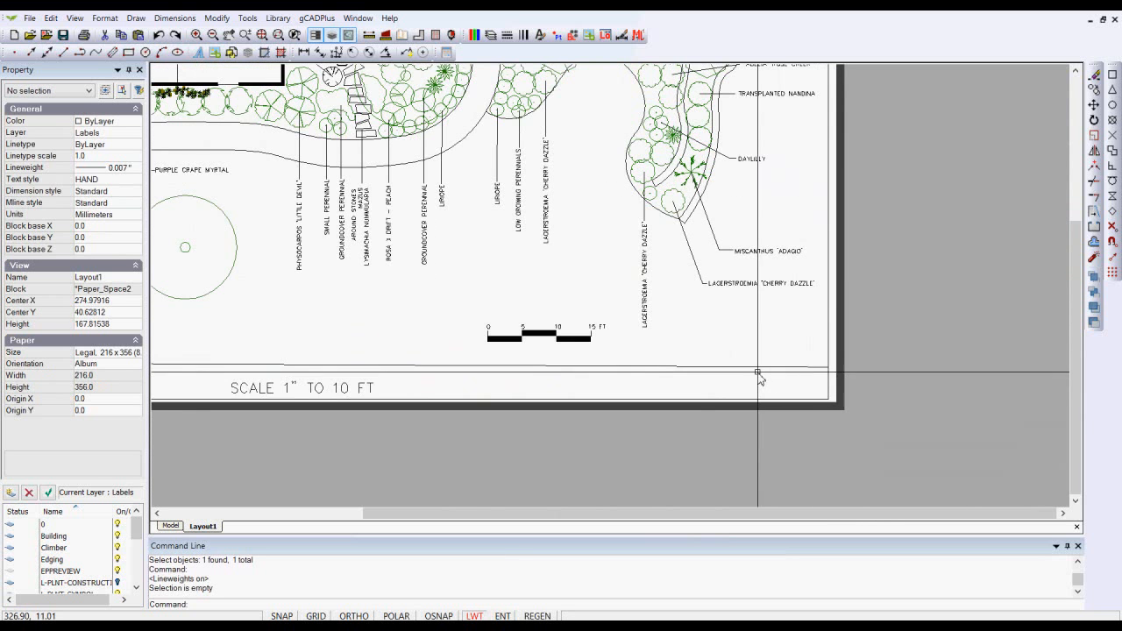
{"action": "scroll", "coordinate": [760, 375], "scroll_direction": "down", "scroll_amount": 2}
{"action": "scroll", "coordinate": [759, 375], "scroll_direction": "up", "scroll_amount": 3}
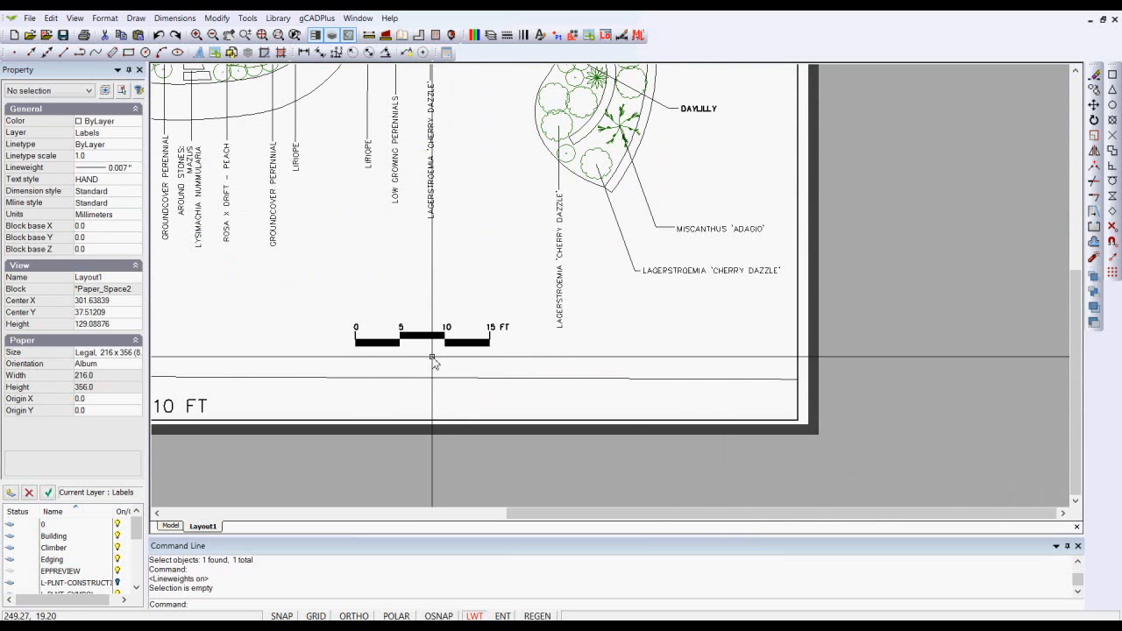
{"action": "scroll", "coordinate": [419, 349], "scroll_direction": "down", "scroll_amount": 2}
{"action": "scroll", "coordinate": [417, 349], "scroll_direction": "up", "scroll_amount": 5}
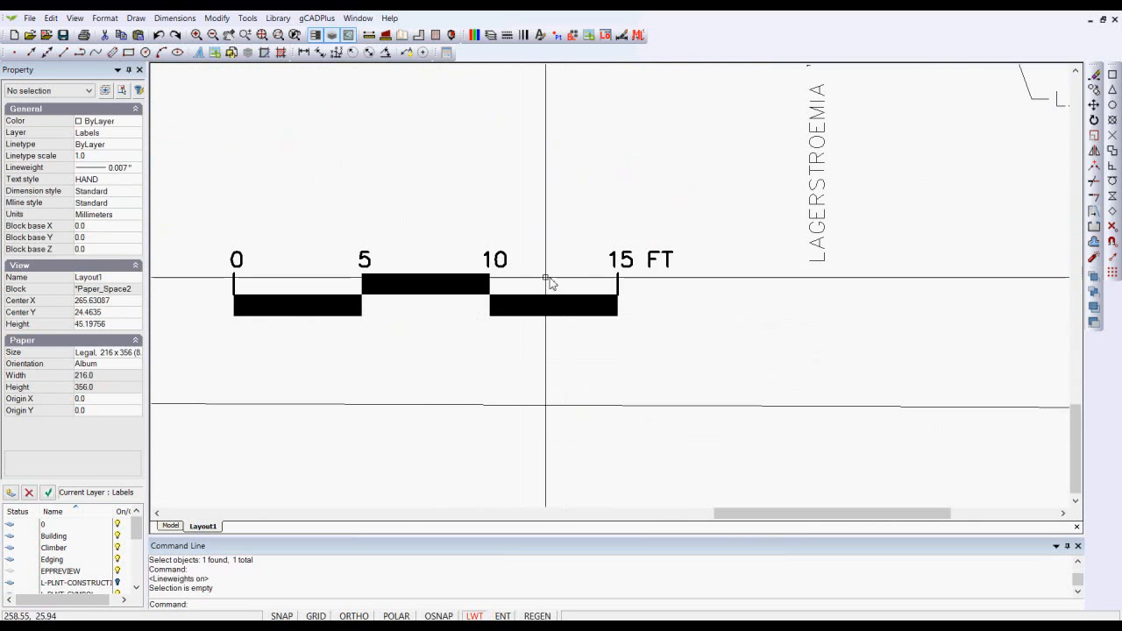
{"action": "scroll", "coordinate": [421, 277], "scroll_direction": "down", "scroll_amount": 2}
{"action": "scroll", "coordinate": [421, 277], "scroll_direction": "down", "scroll_amount": 6}
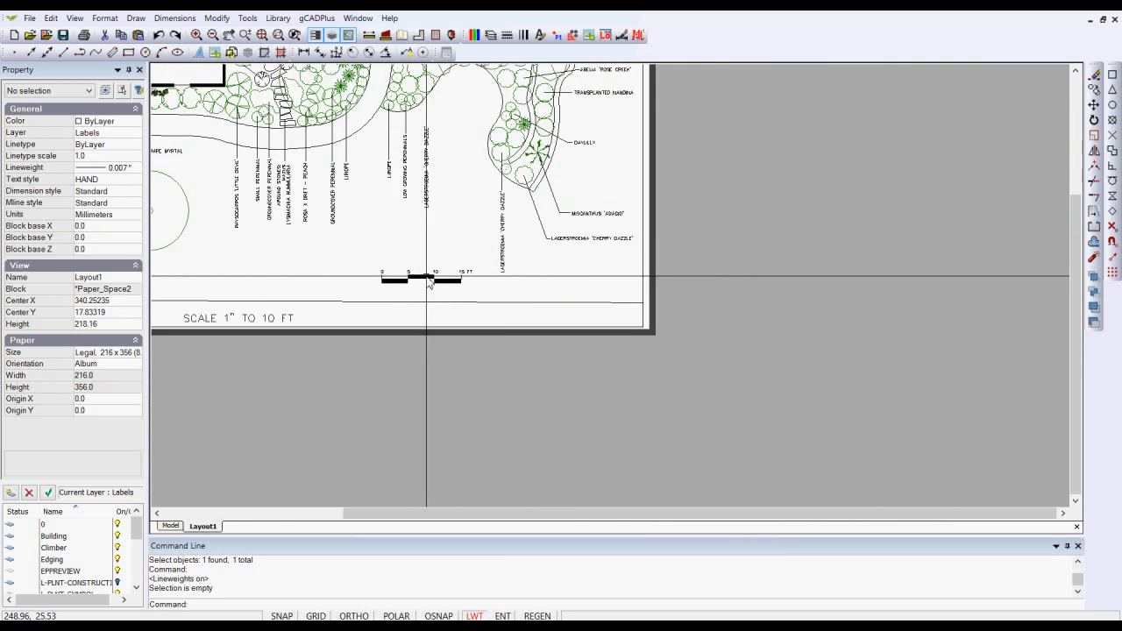
{"action": "right_click", "coordinate": [686, 321]}
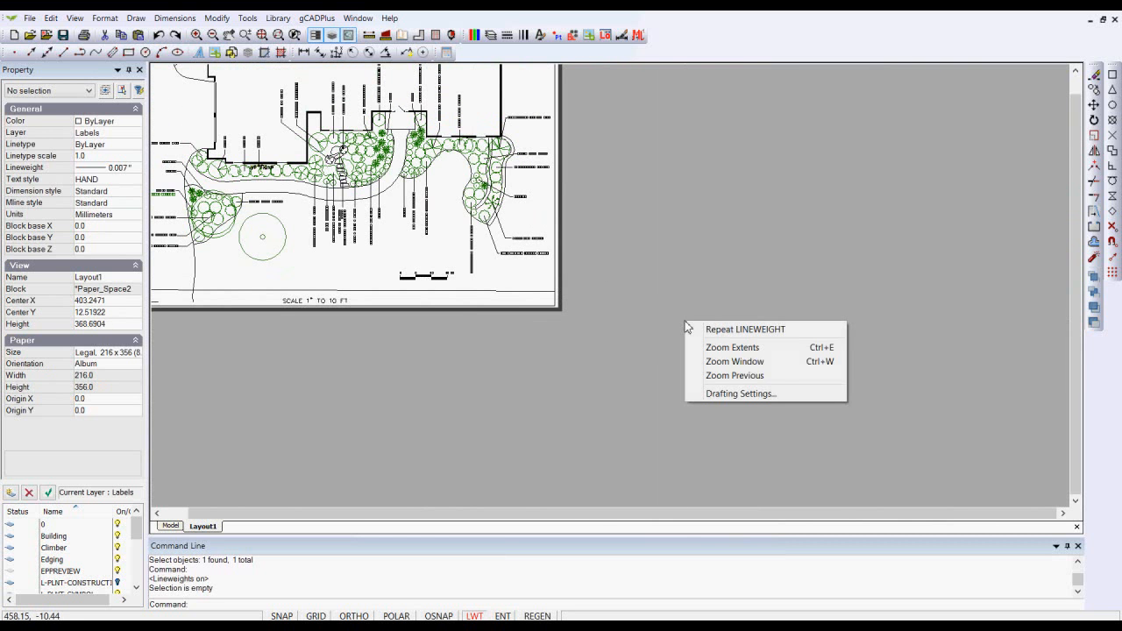
{"action": "left_click", "coordinate": [727, 355]}
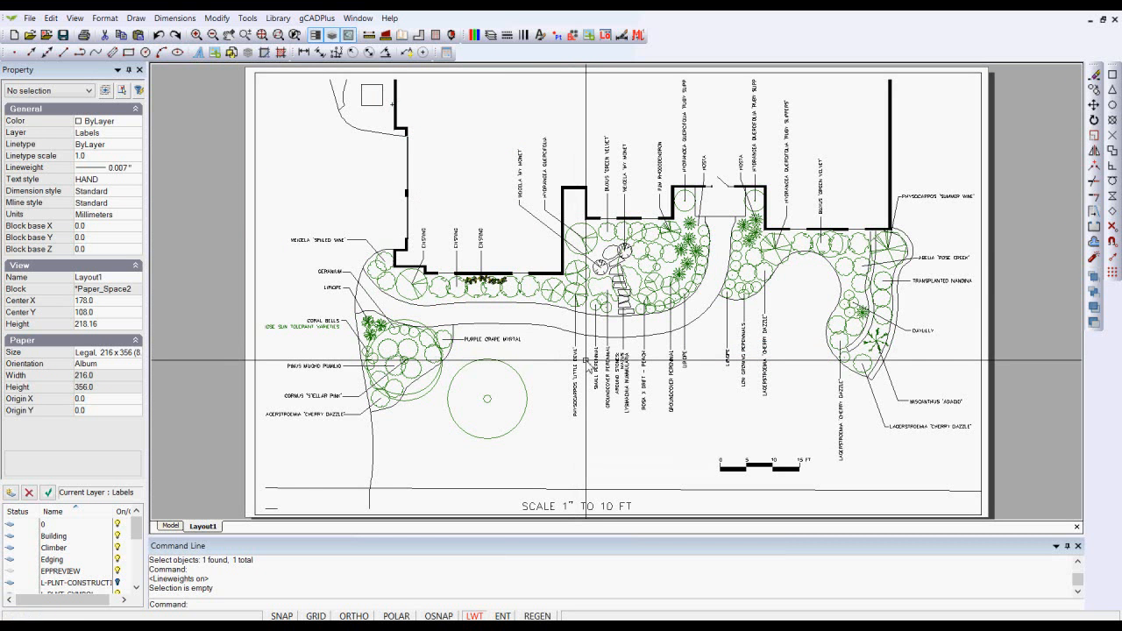